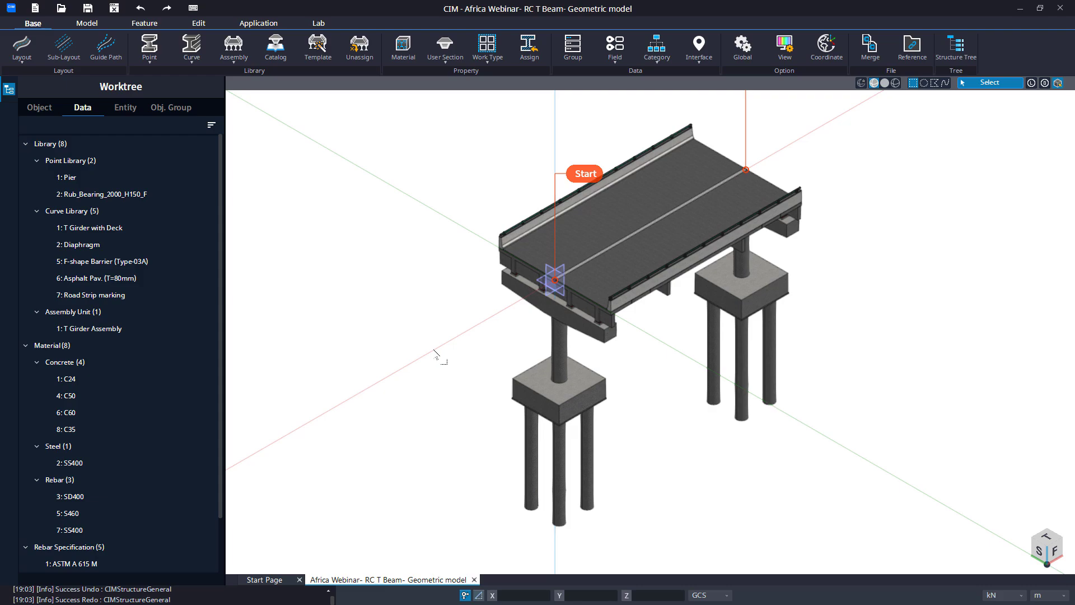
# Examine the Structure-1 work type hierarchy, including the superstructure, substructure, Pier-A and Pier-B levels, and close the definition
pyautogui.click(487, 62)
pyautogui.click(485, 82)
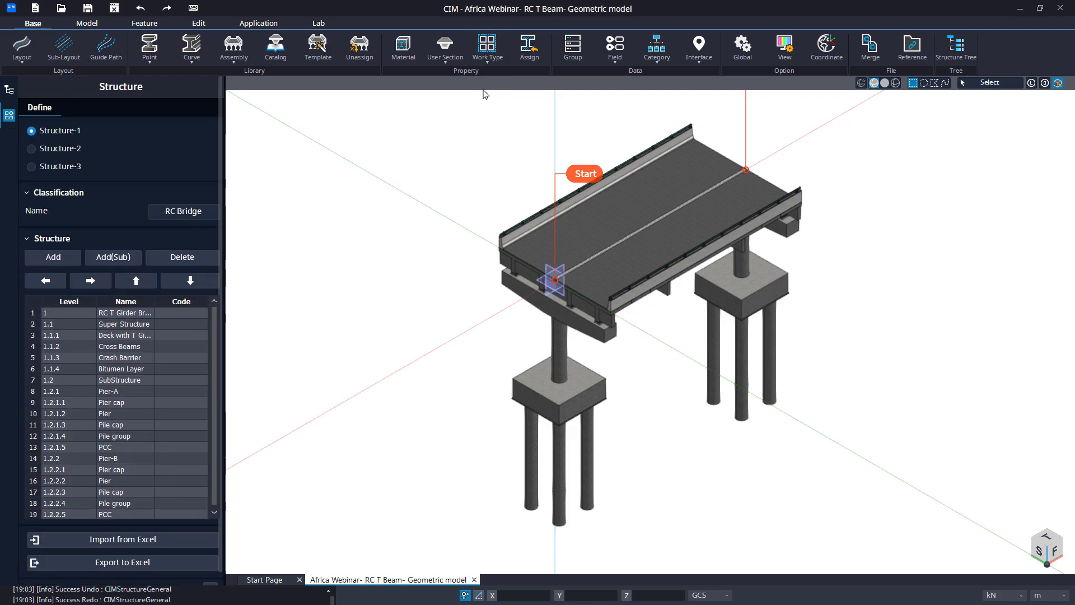
pyautogui.click(113, 314)
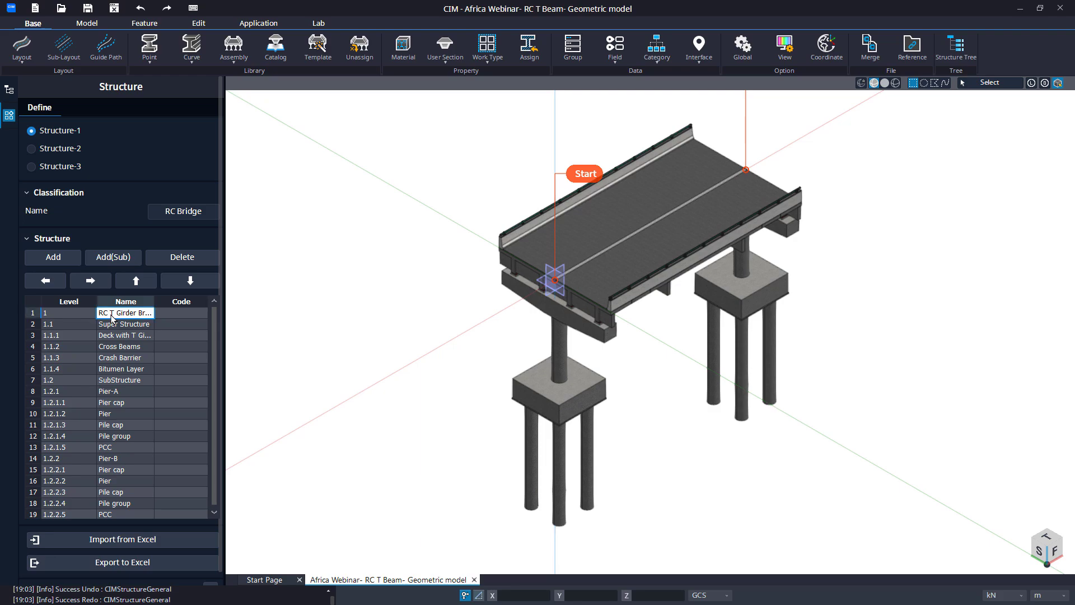
pyautogui.click(128, 325)
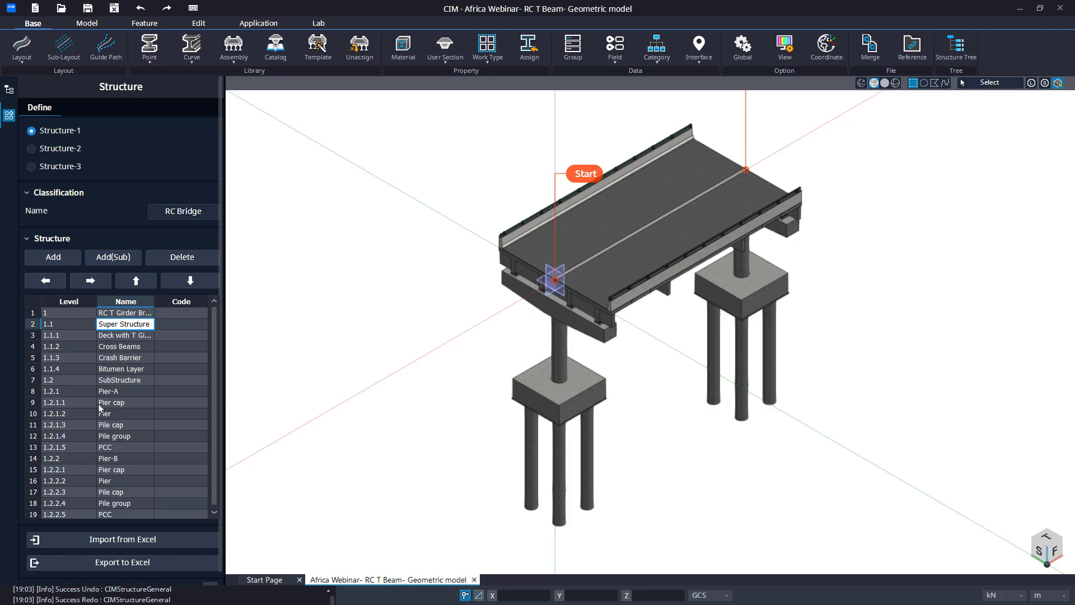
pyautogui.click(108, 382)
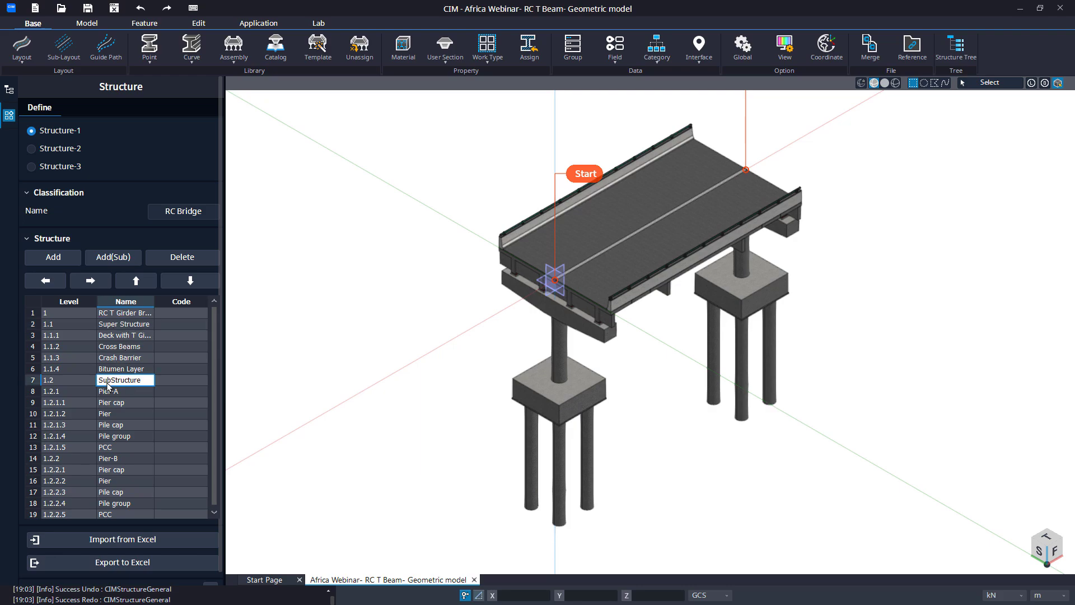
pyautogui.click(128, 326)
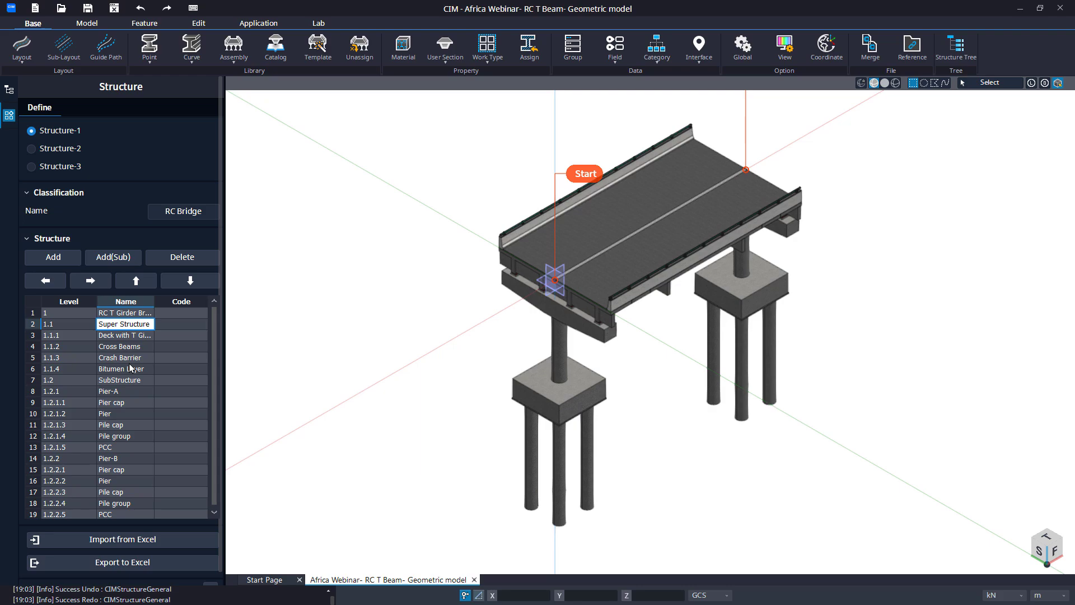
pyautogui.click(128, 392)
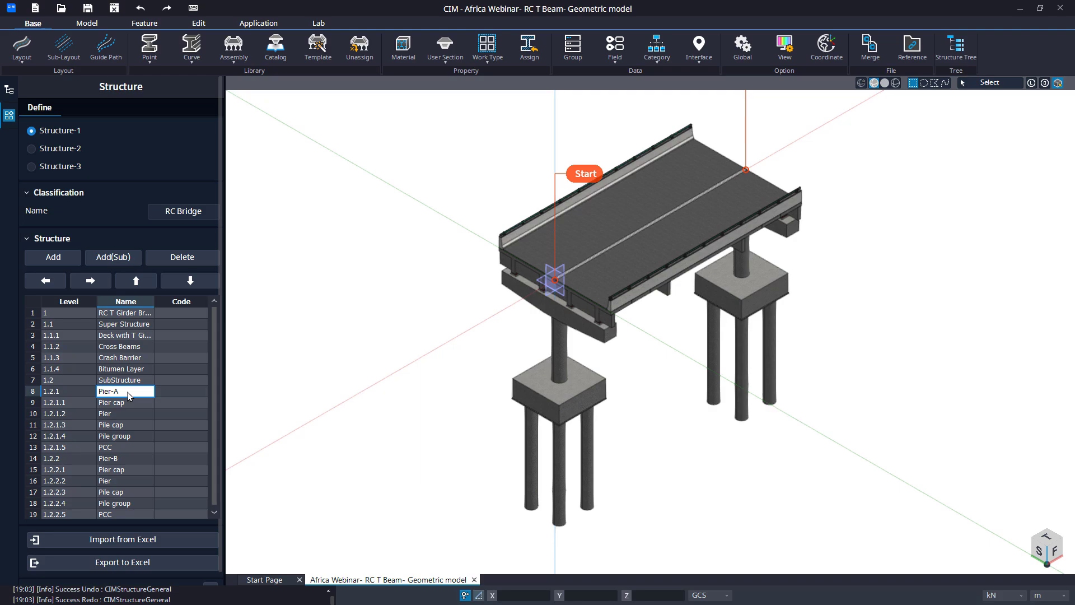
pyautogui.click(130, 460)
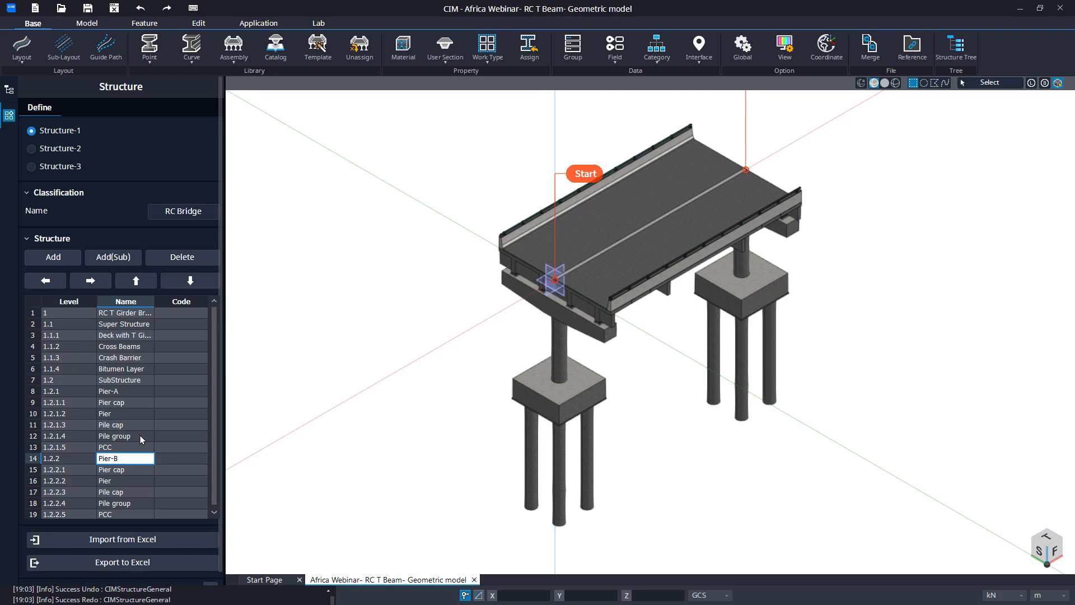
pyautogui.scroll(-1, 138, 441)
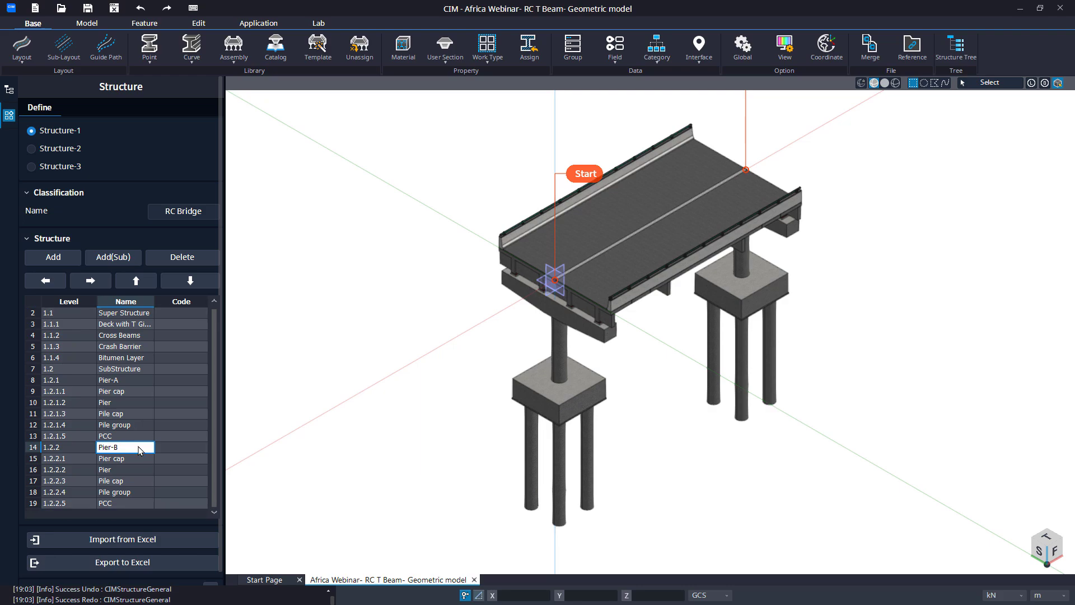
pyautogui.click(208, 584)
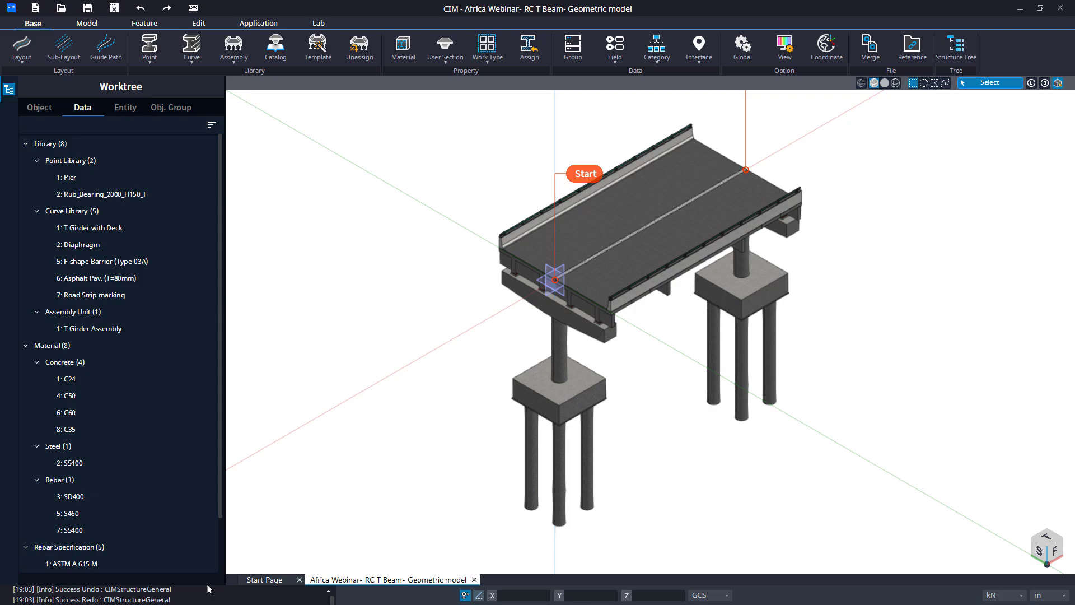
# For the leftmost pile under the nearer pier, set Structure-1 level 1 to RC T Girder Brdige (1) and level 2 to SubStructure (1.2)
pyautogui.click(525, 486)
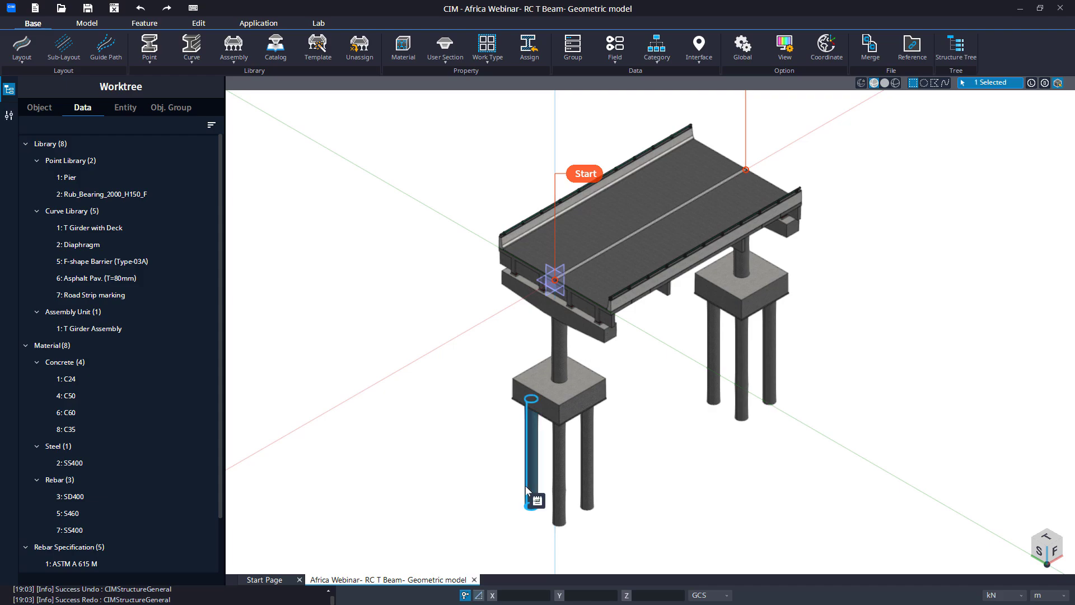
pyautogui.click(9, 115)
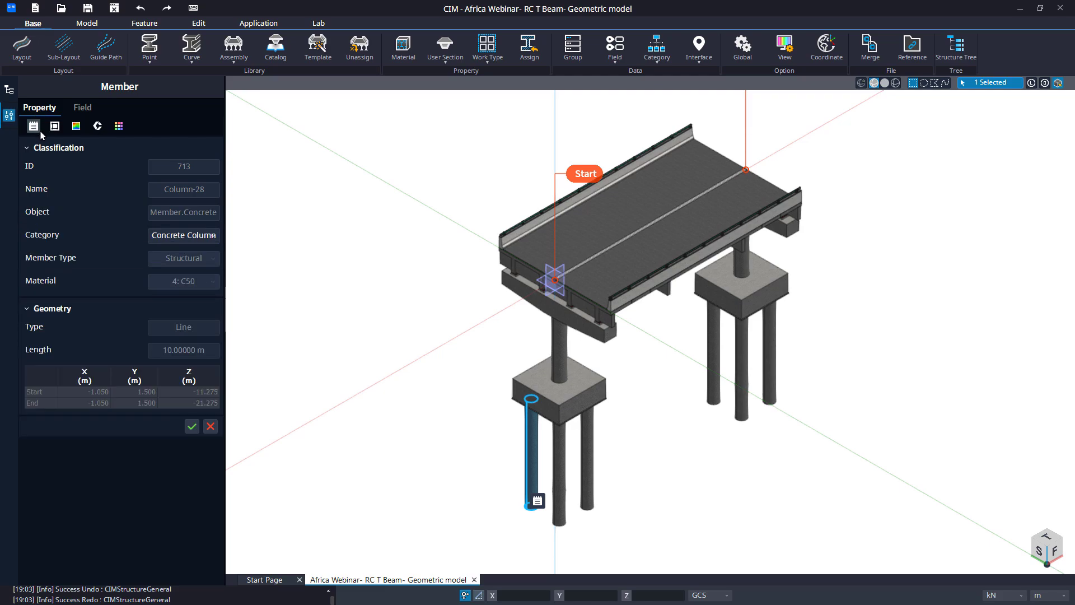
pyautogui.click(96, 129)
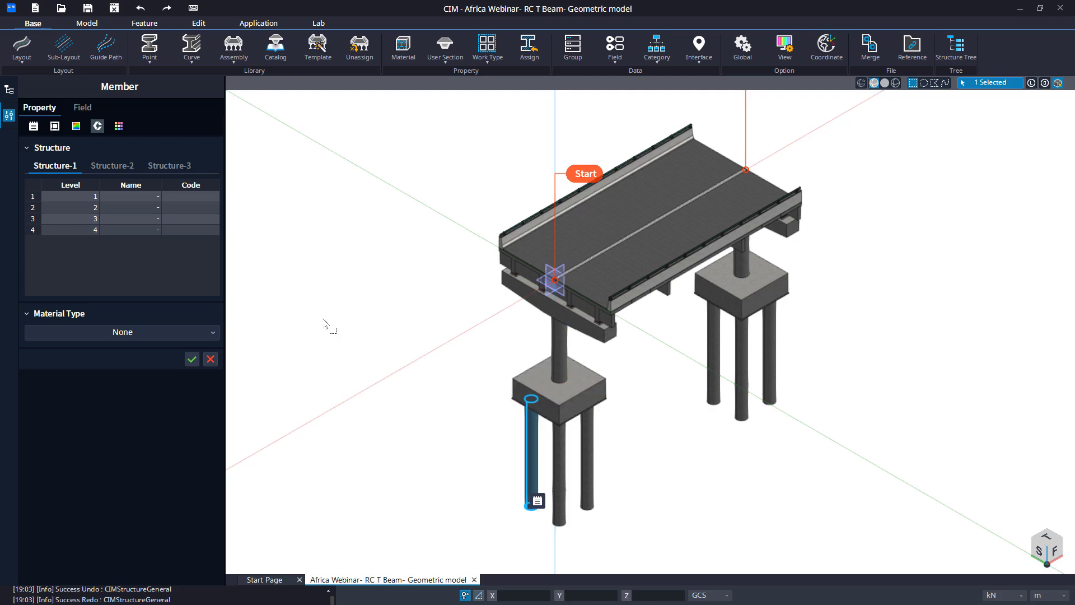
pyautogui.click(153, 196)
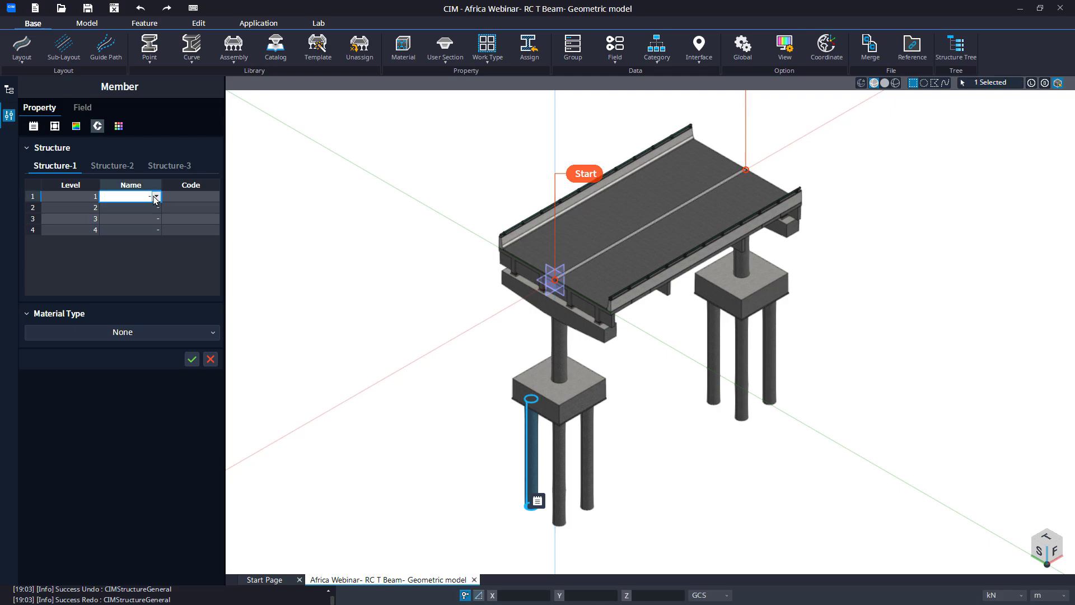
pyautogui.click(156, 197)
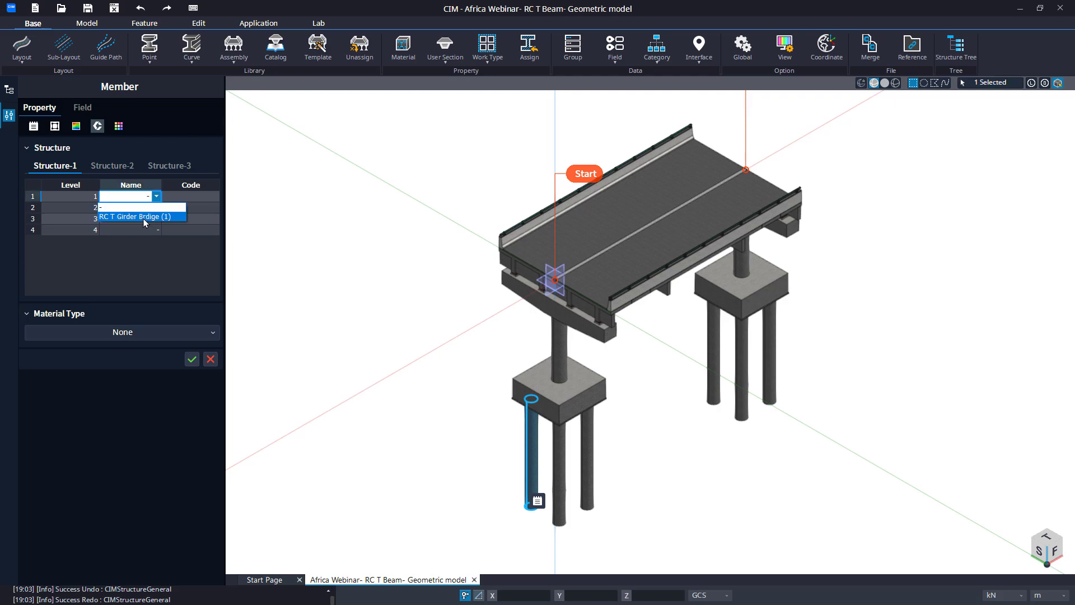
pyautogui.click(143, 217)
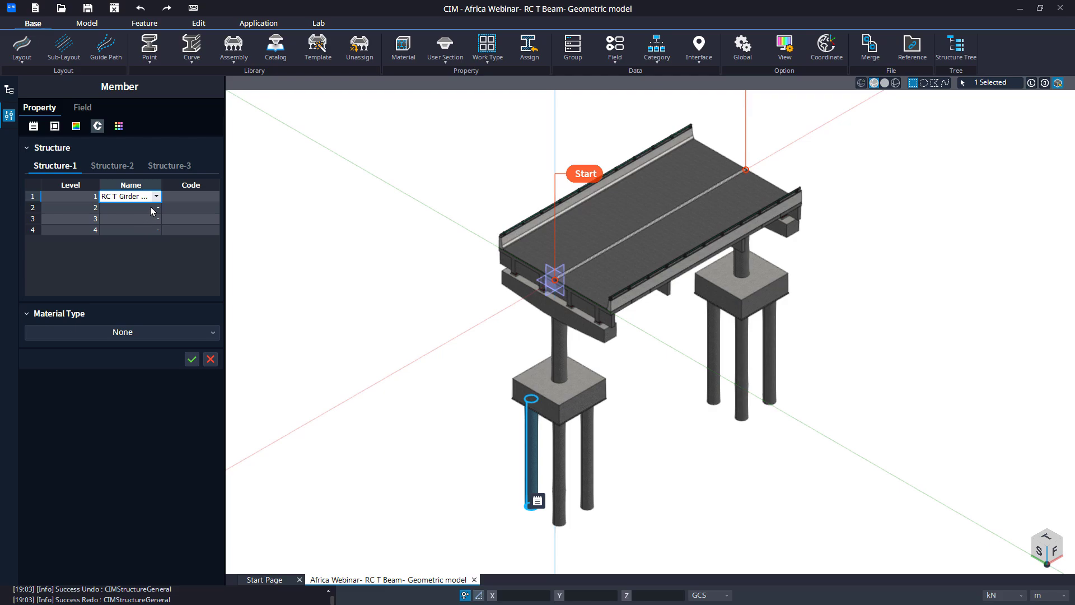
pyautogui.click(157, 207)
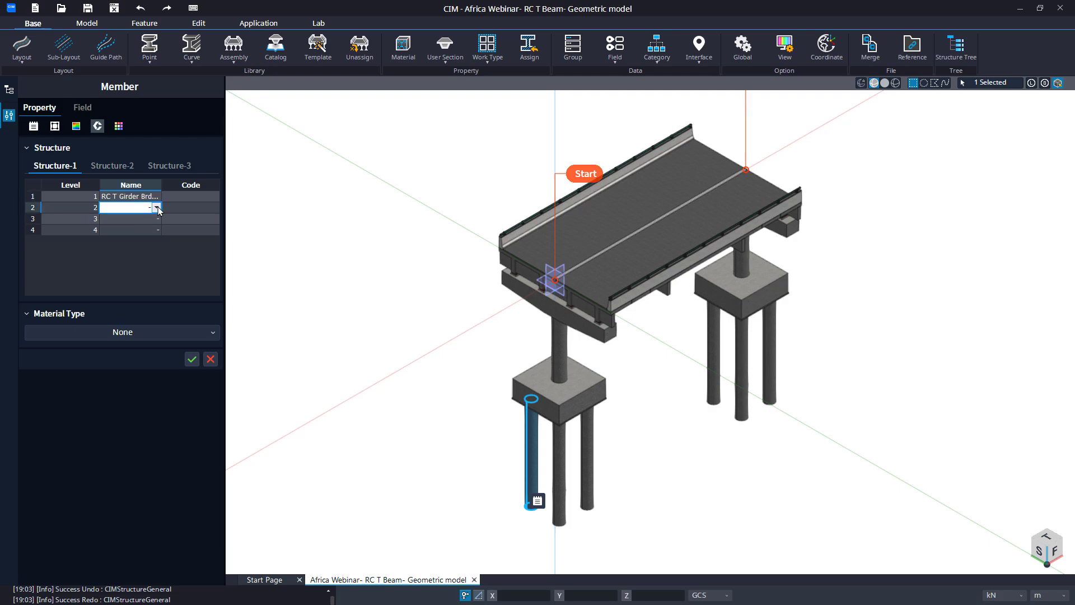
pyautogui.click(157, 208)
pyautogui.click(155, 234)
# Set the pile's level 3 to Pier-A (1.2.1) and level 4 to Pile group (1.2.1.4), apply the assignment and clear the selection
pyautogui.click(156, 220)
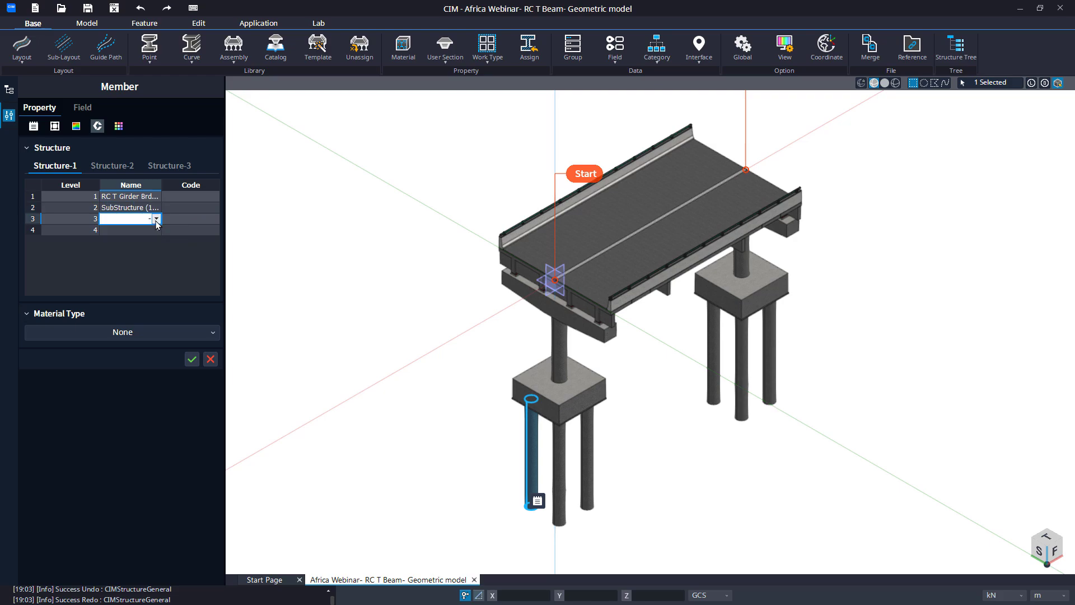
pyautogui.click(156, 218)
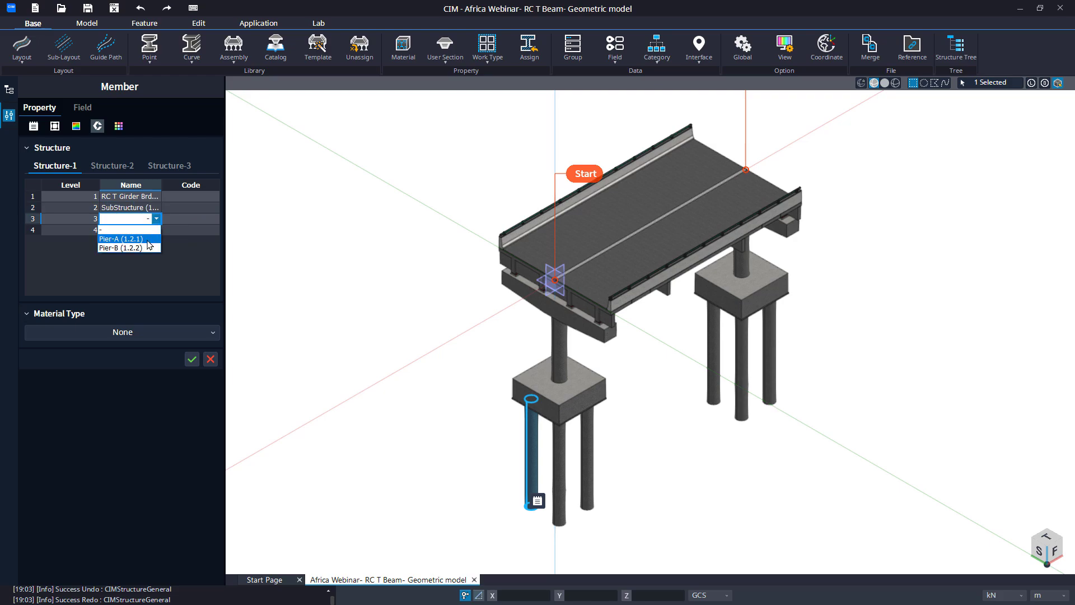
pyautogui.click(147, 240)
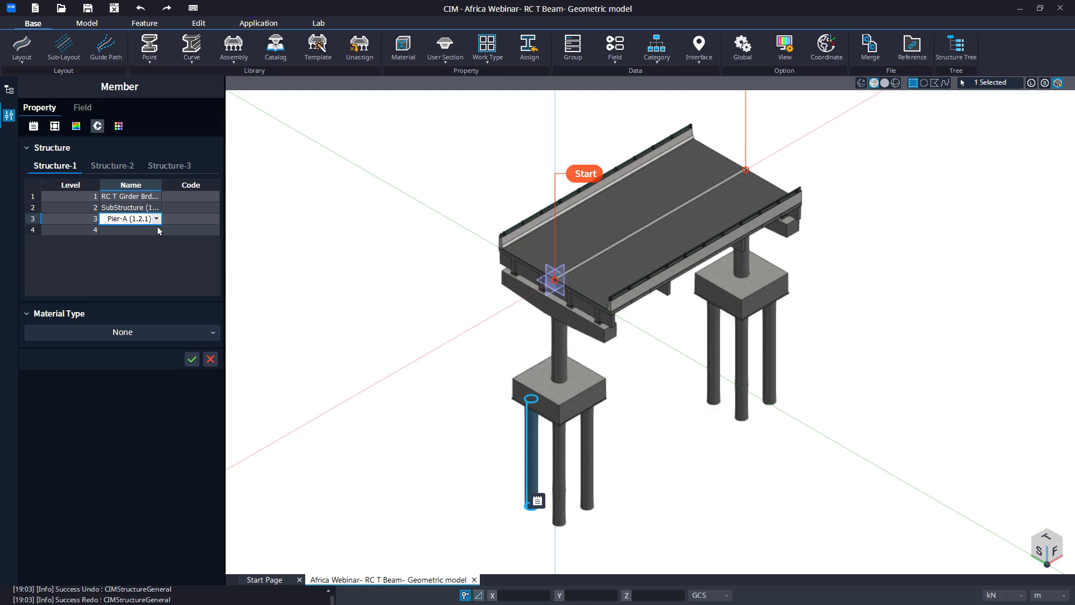
pyautogui.click(157, 230)
pyautogui.click(157, 230)
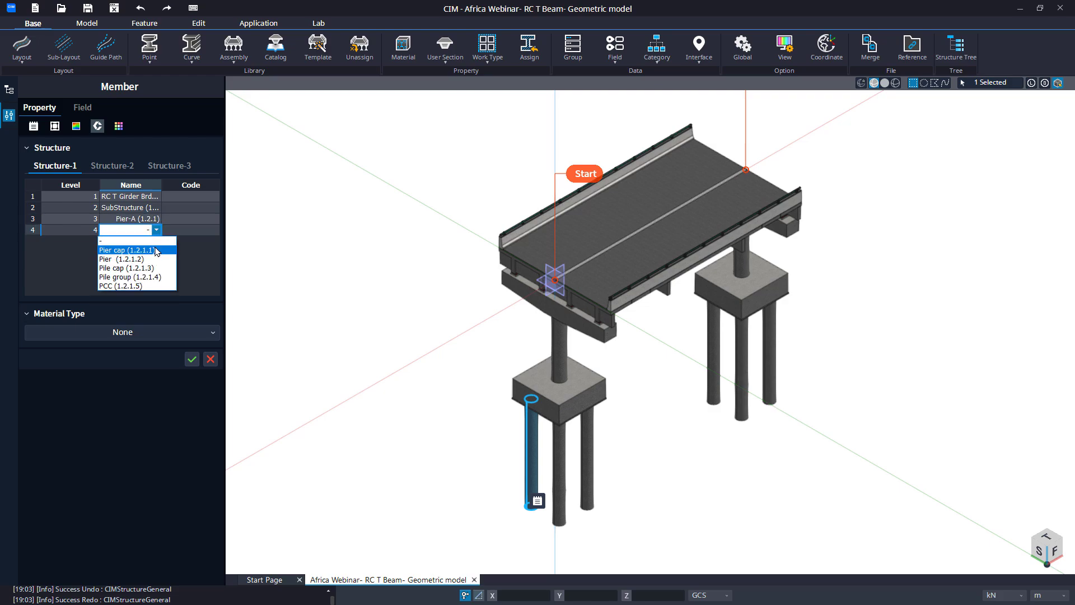
pyautogui.click(149, 277)
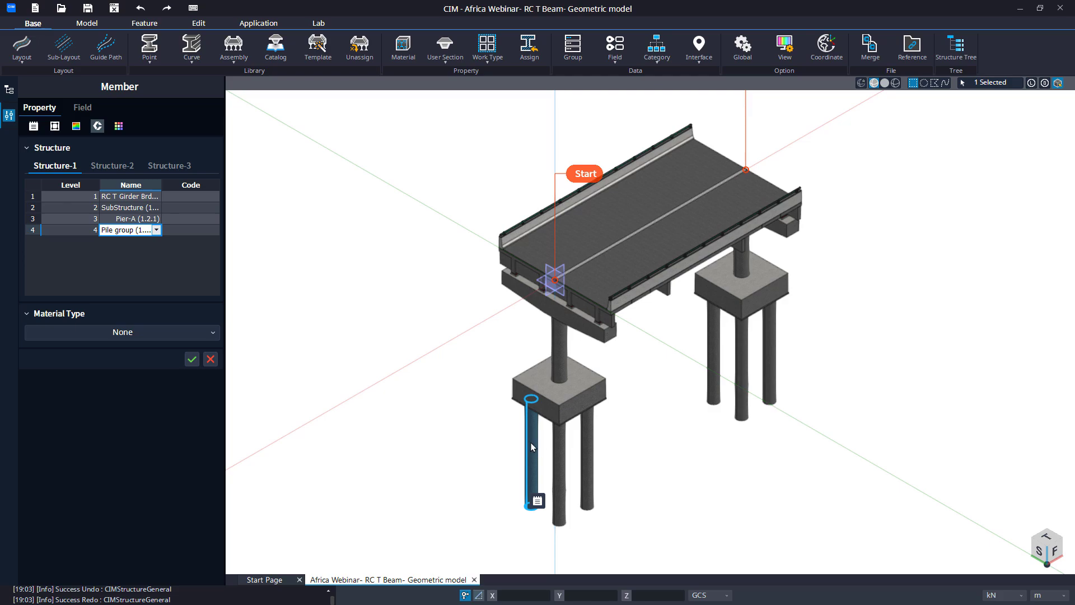
pyautogui.click(122, 246)
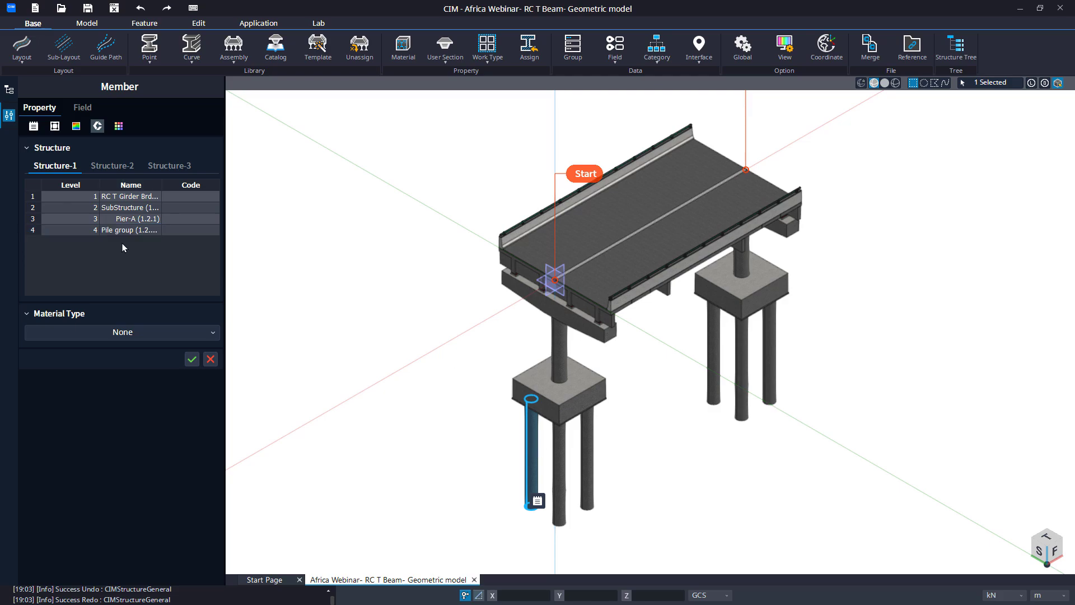
pyautogui.click(191, 360)
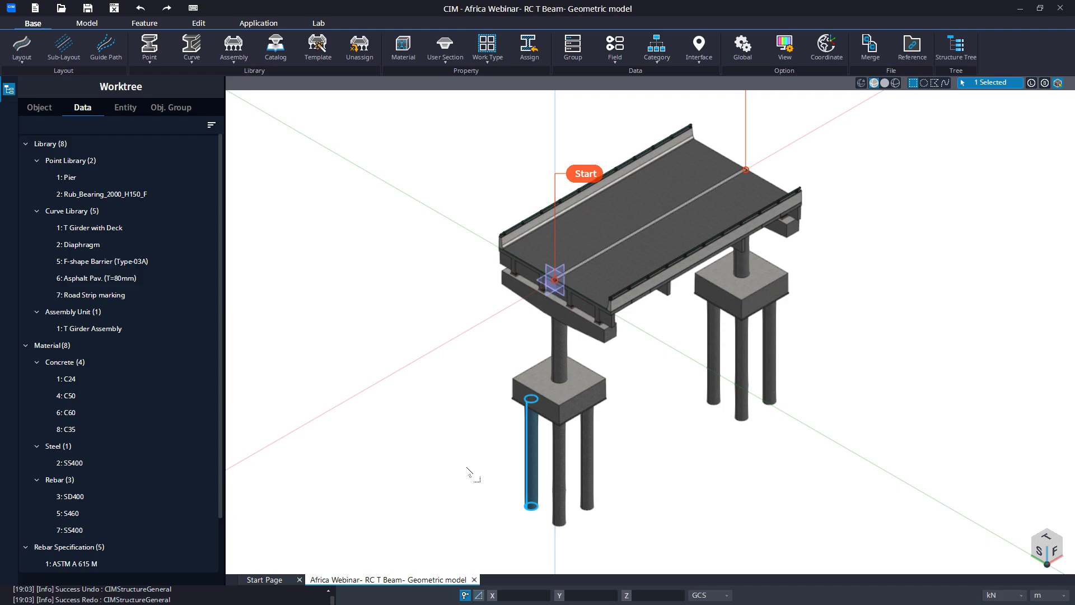
pyautogui.press('Escape')
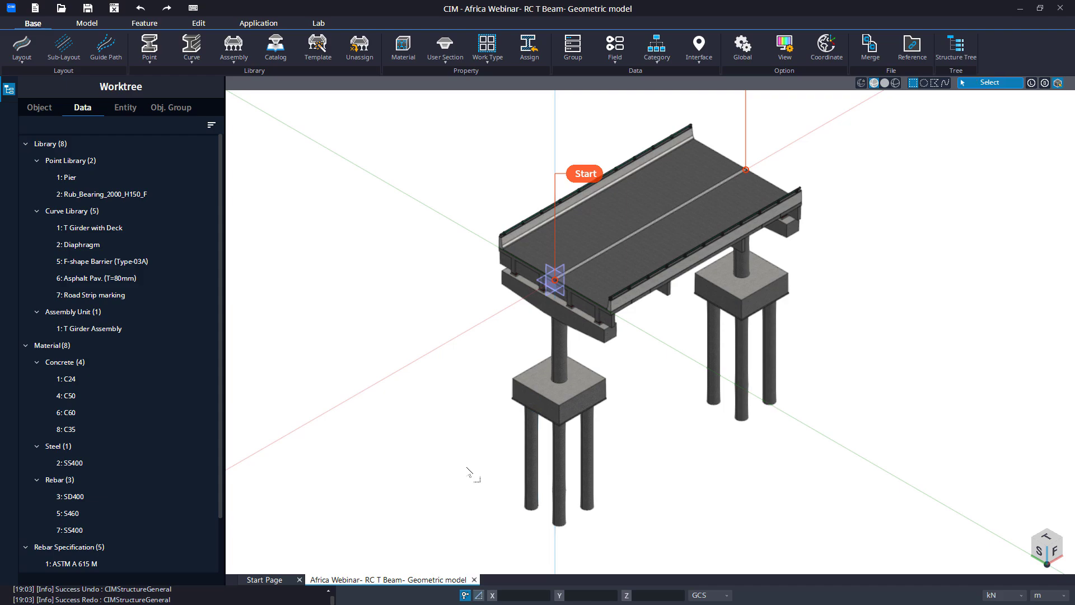
# Start a bulk property assignment for Common objects using the Structure property
pyautogui.click(525, 58)
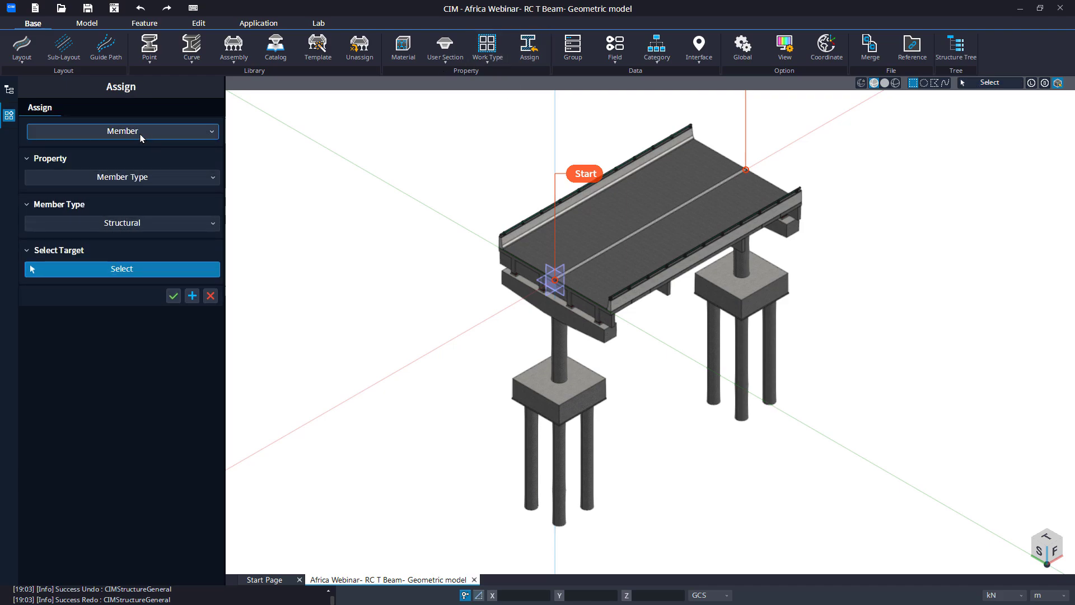
pyautogui.click(140, 133)
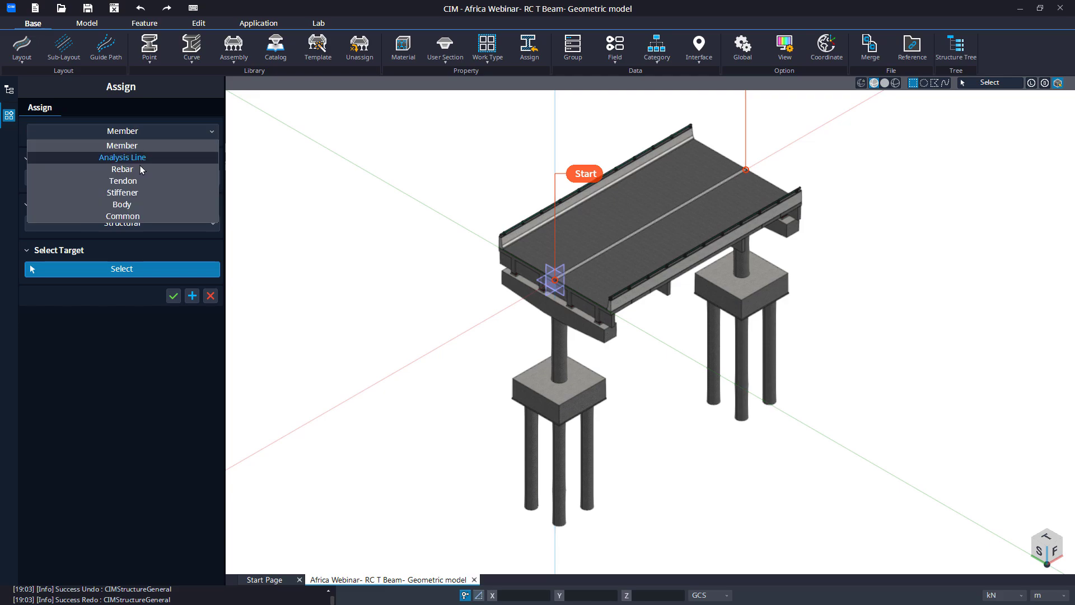
pyautogui.click(141, 216)
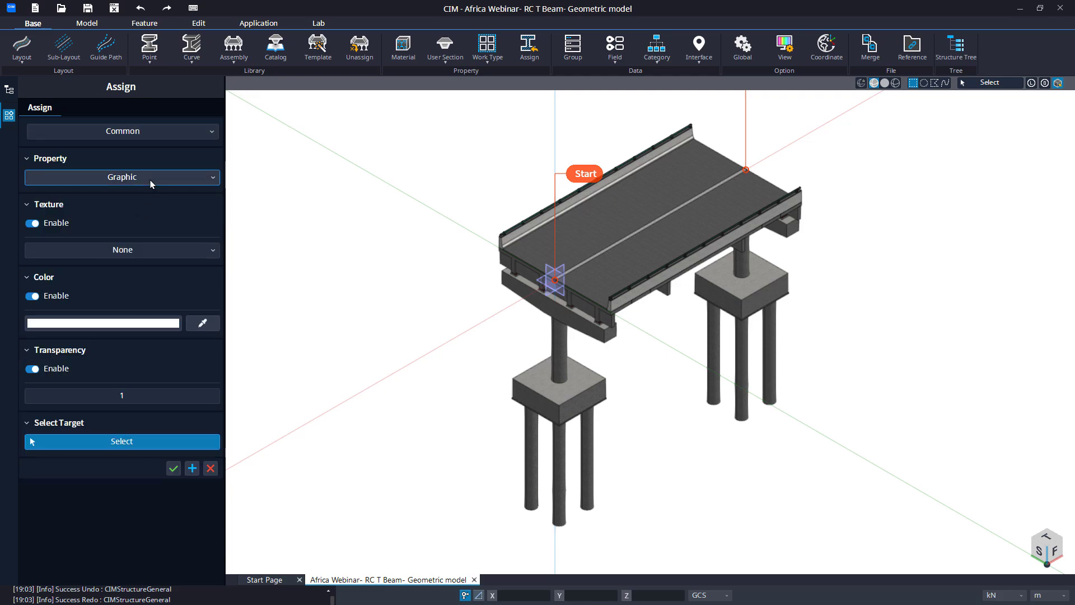
pyautogui.click(137, 177)
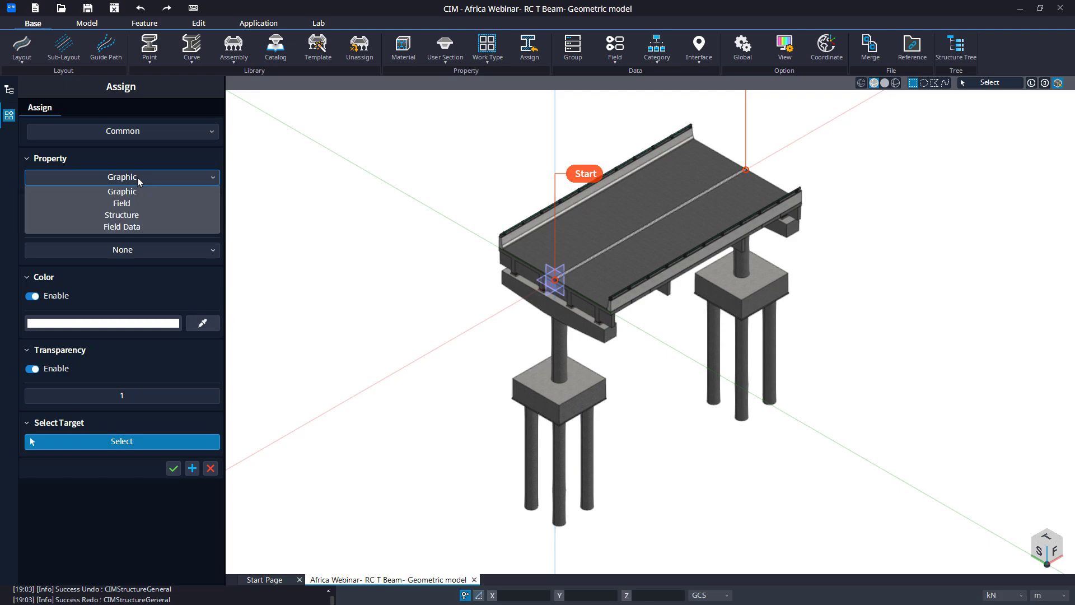
pyautogui.click(137, 216)
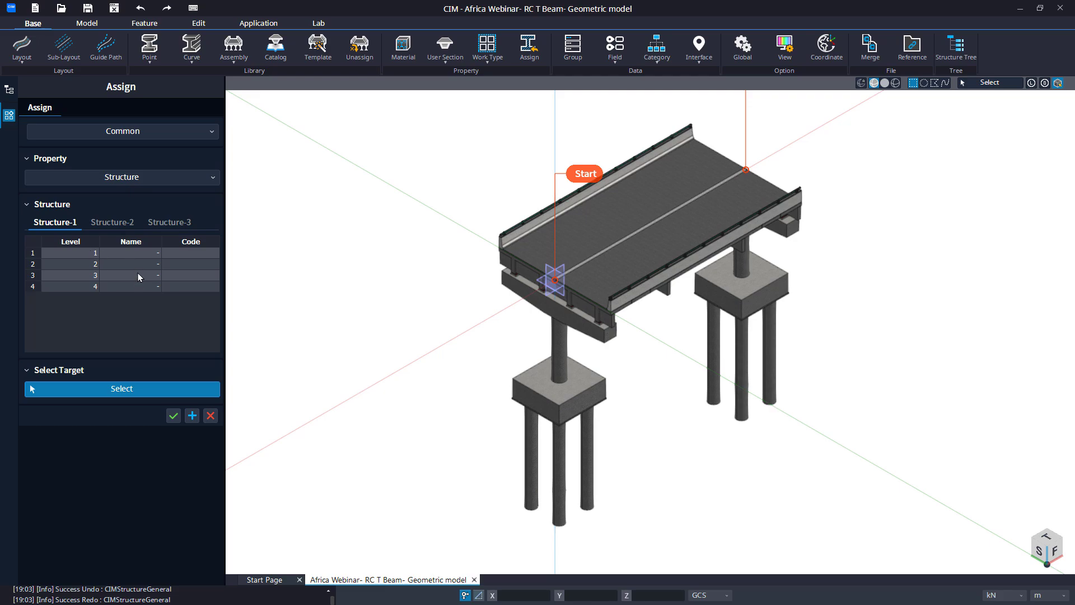
# Set level 1 of the bulk Structure-1 assignment to RC T Girder Brdige (1) and level 2 to SubStructure (1.2)
pyautogui.click(156, 255)
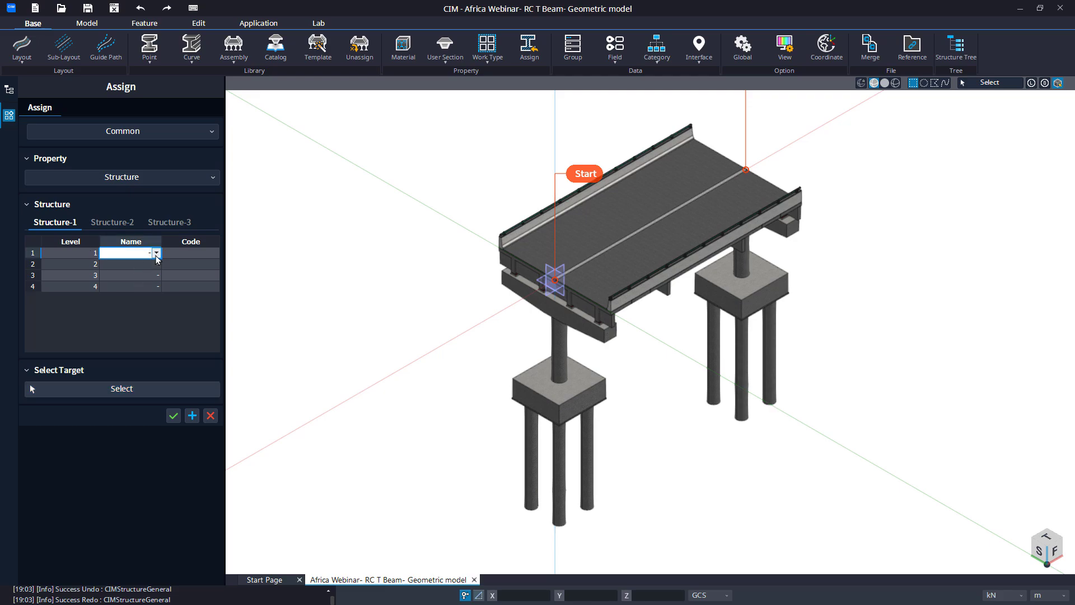
pyautogui.click(156, 252)
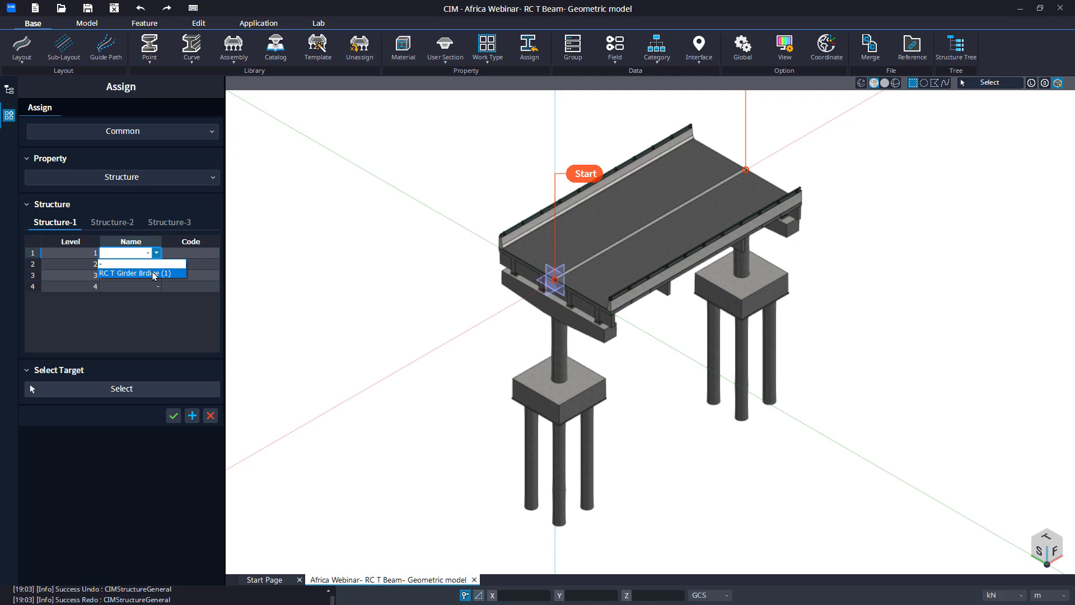
pyautogui.click(154, 273)
pyautogui.click(156, 267)
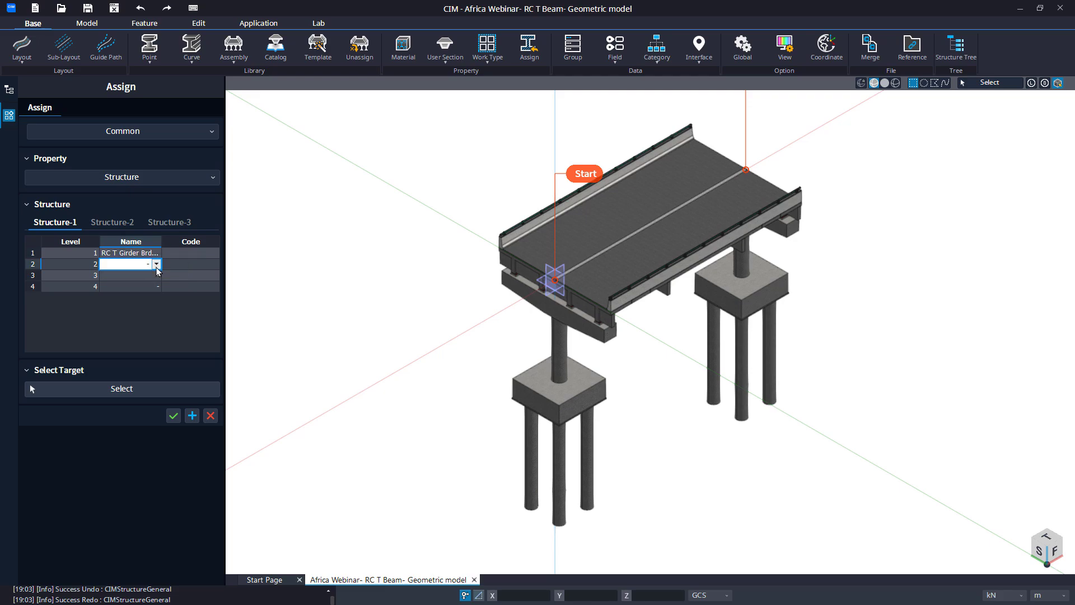
pyautogui.click(156, 265)
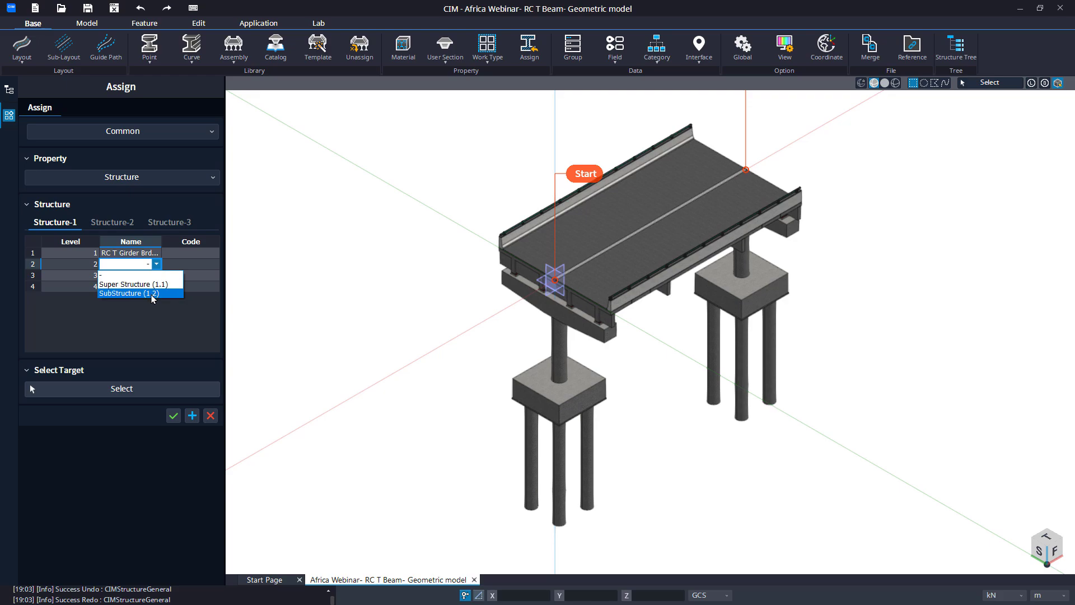
pyautogui.click(151, 294)
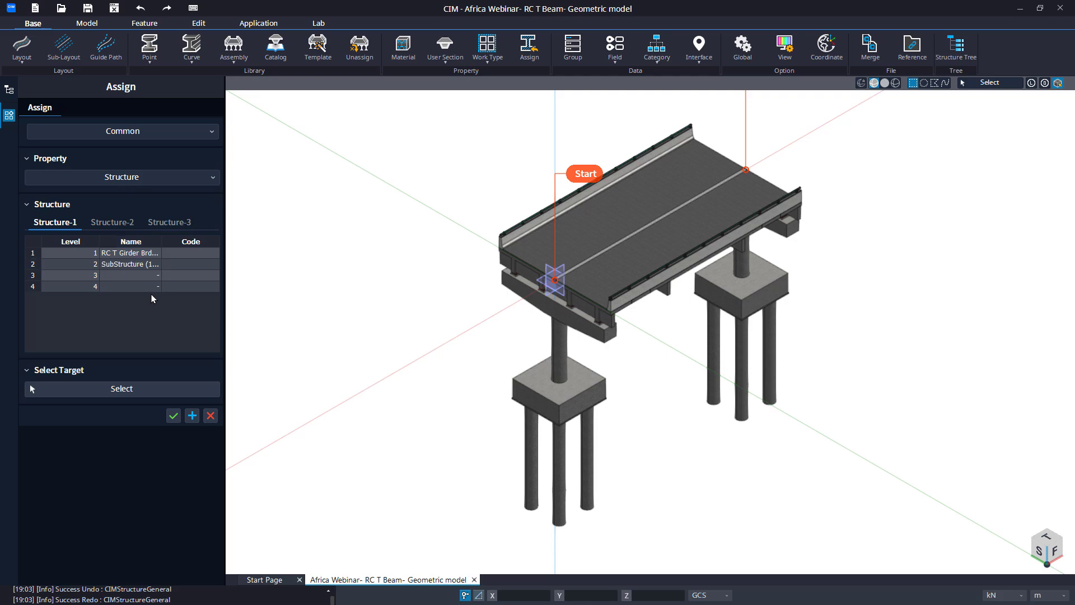
# Set level 3 of the bulk Structure-1 assignment to Pier-A (1.2.1) and level 4 to Pier cap (1.2.1.1)
pyautogui.click(153, 275)
pyautogui.click(156, 277)
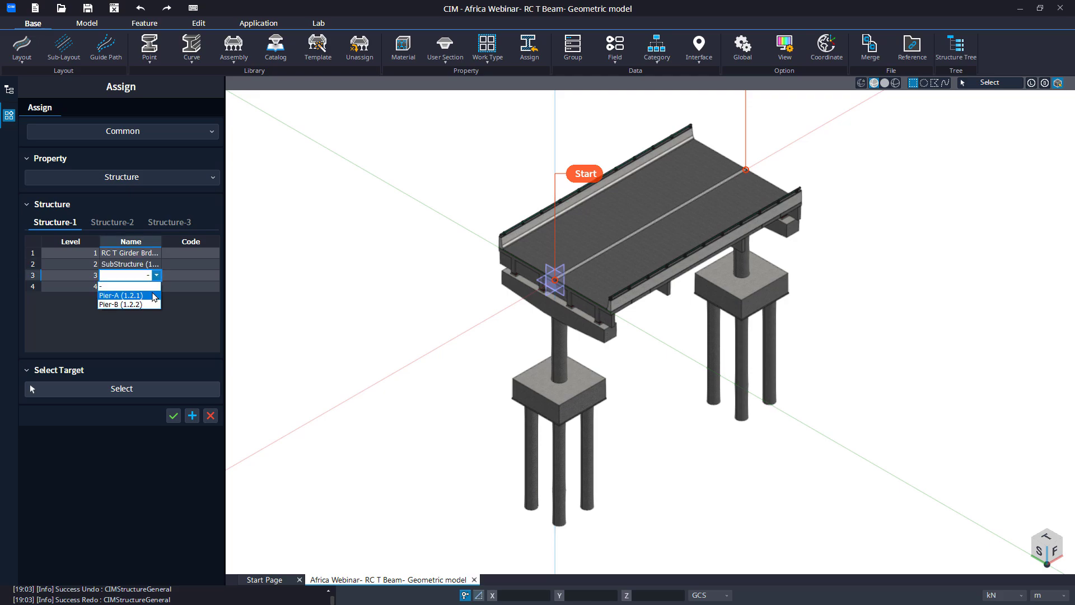
pyautogui.click(155, 295)
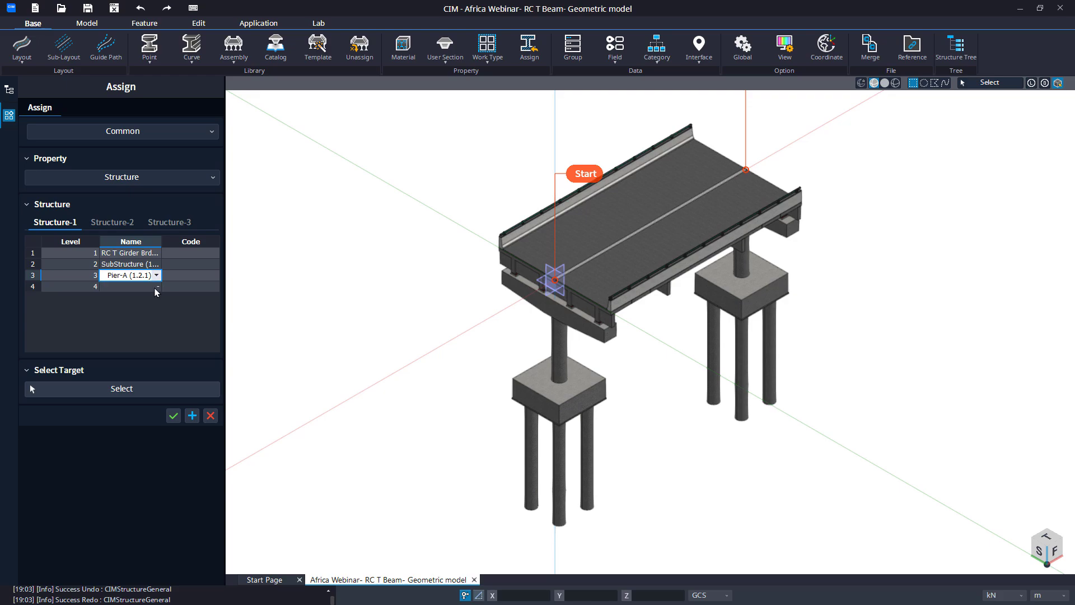
pyautogui.click(156, 288)
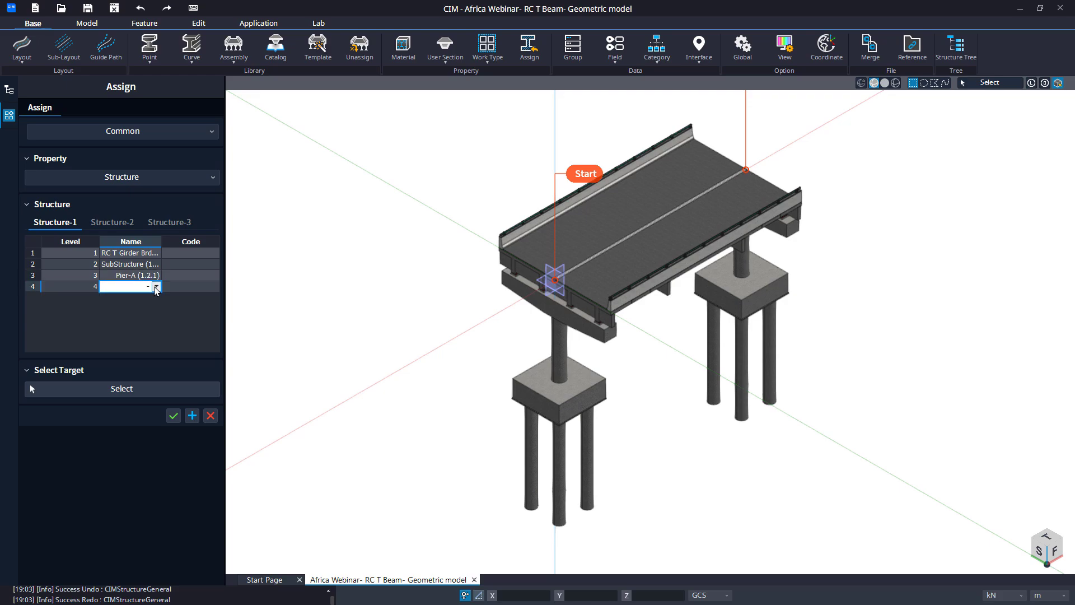
pyautogui.click(156, 287)
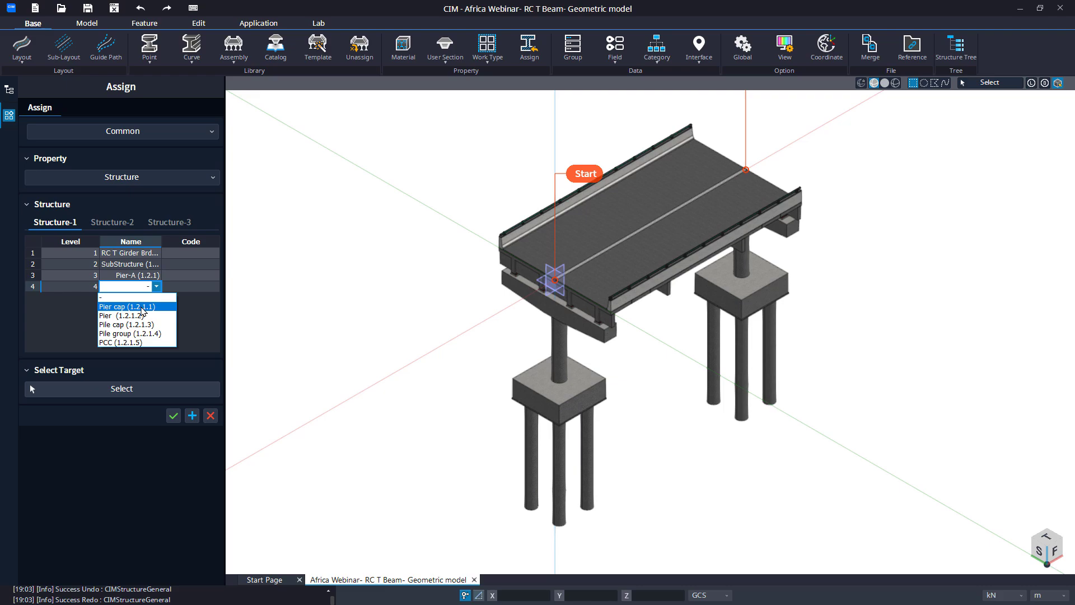
pyautogui.click(141, 306)
pyautogui.click(141, 307)
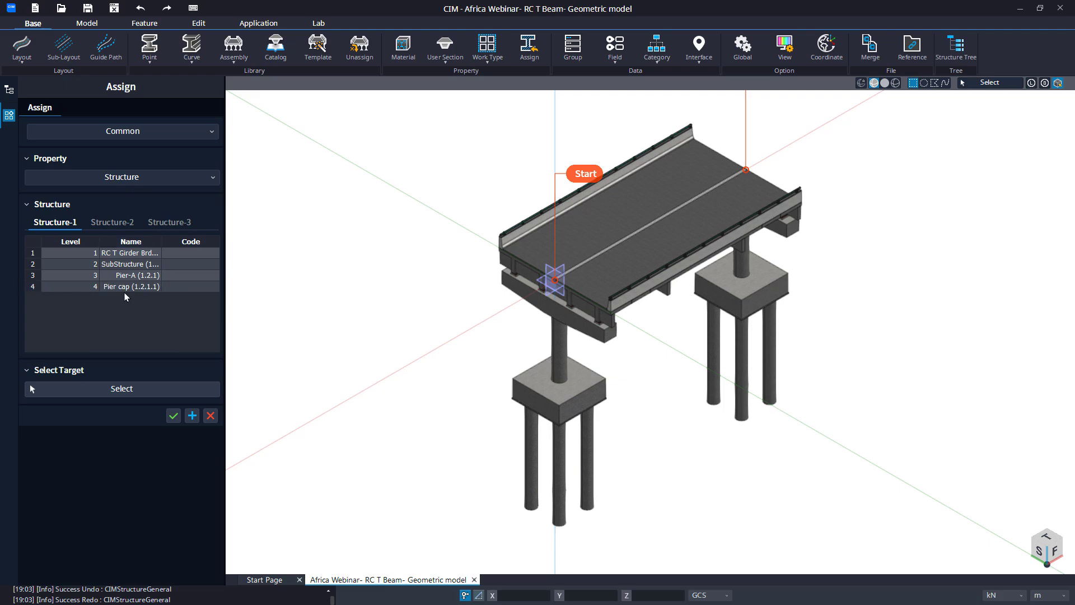
# Target the pier cap of the nearer pier and apply the Pier cap assignment, keeping the assignment command open
pyautogui.click(108, 394)
pyautogui.scroll(5, 480, 349)
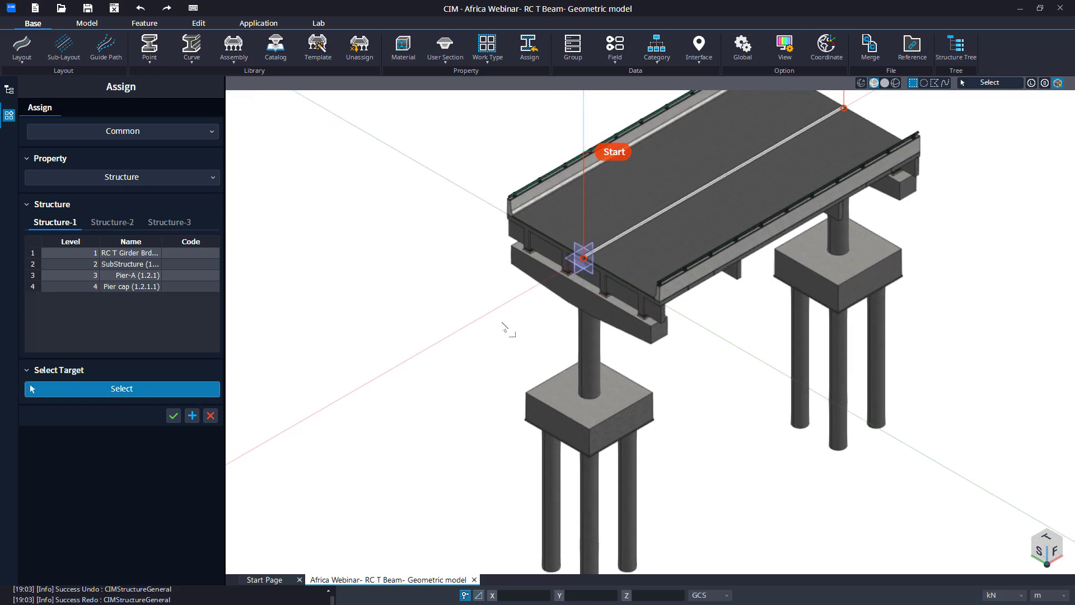
pyautogui.scroll(2, 512, 312)
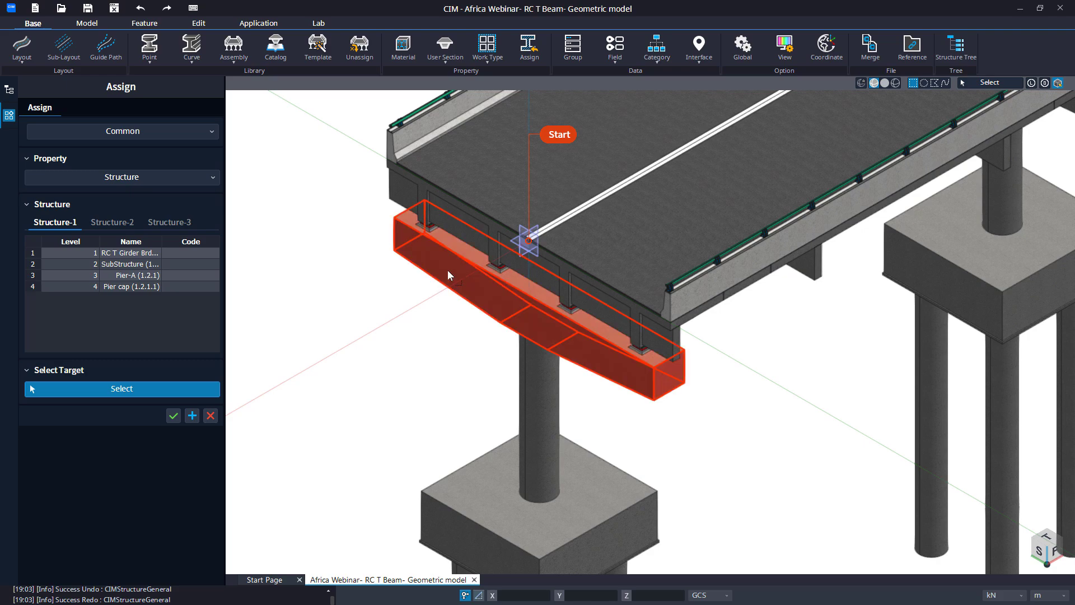
pyautogui.click(447, 270)
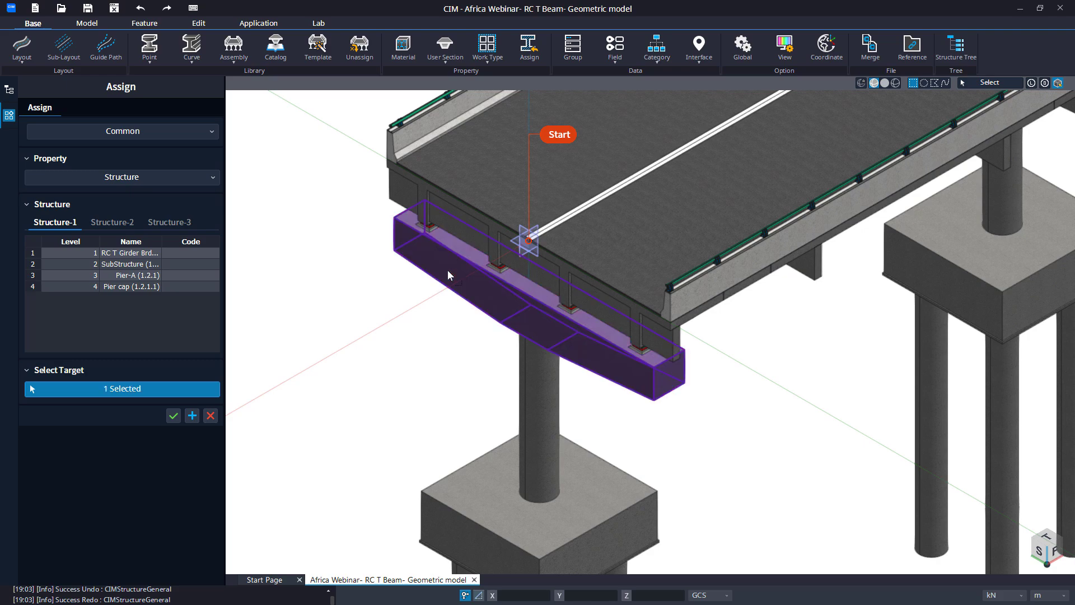
pyautogui.click(192, 415)
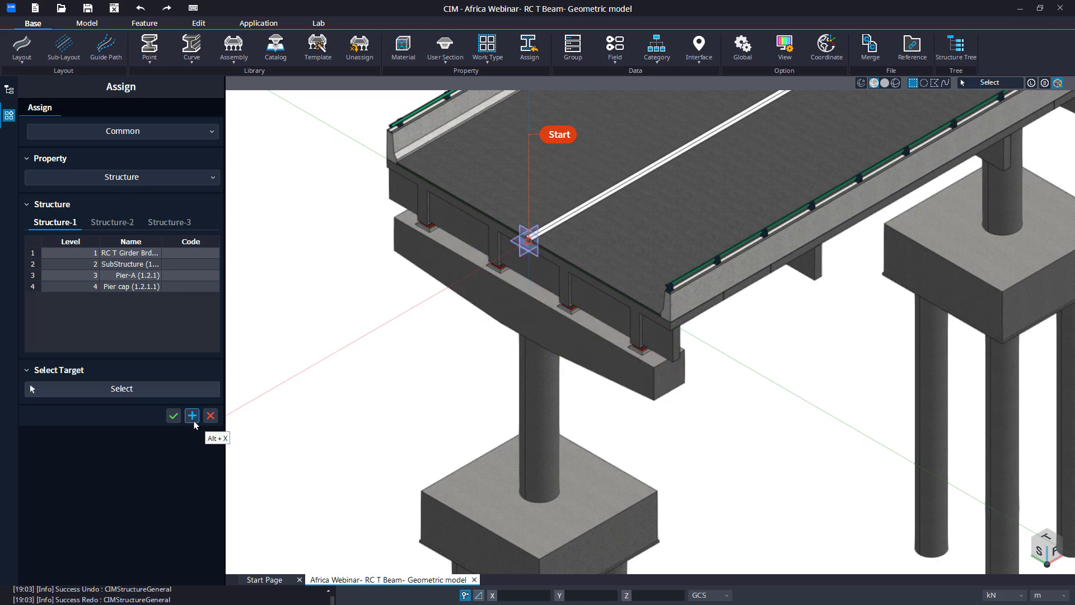
# Set level 4 to Pier (1.2.1.2) and apply the assignment to the nearer pier's column
pyautogui.click(157, 288)
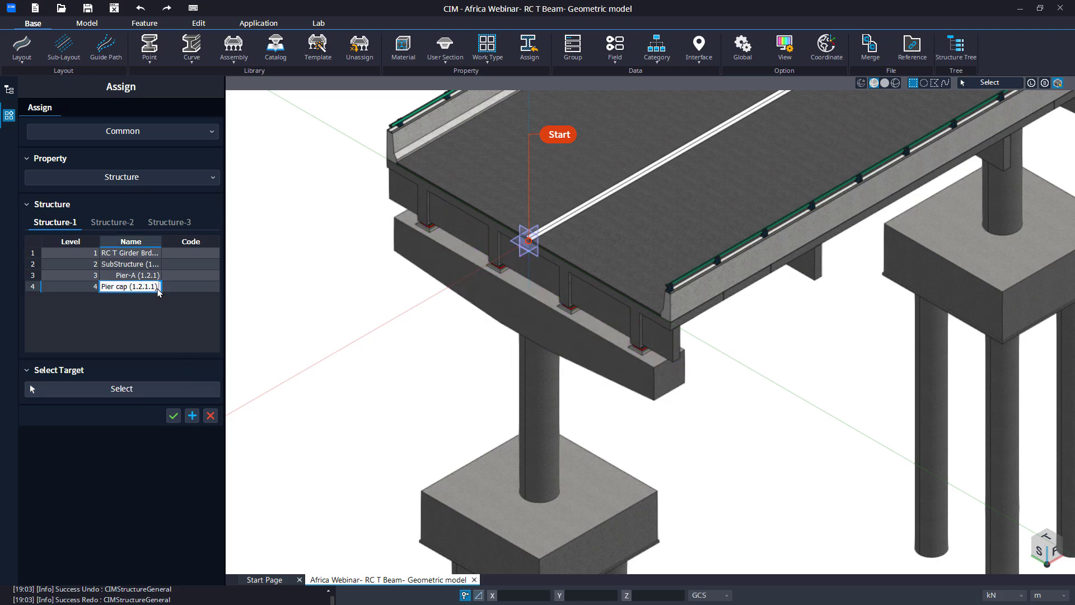
pyautogui.click(156, 286)
pyautogui.click(153, 316)
pyautogui.click(142, 388)
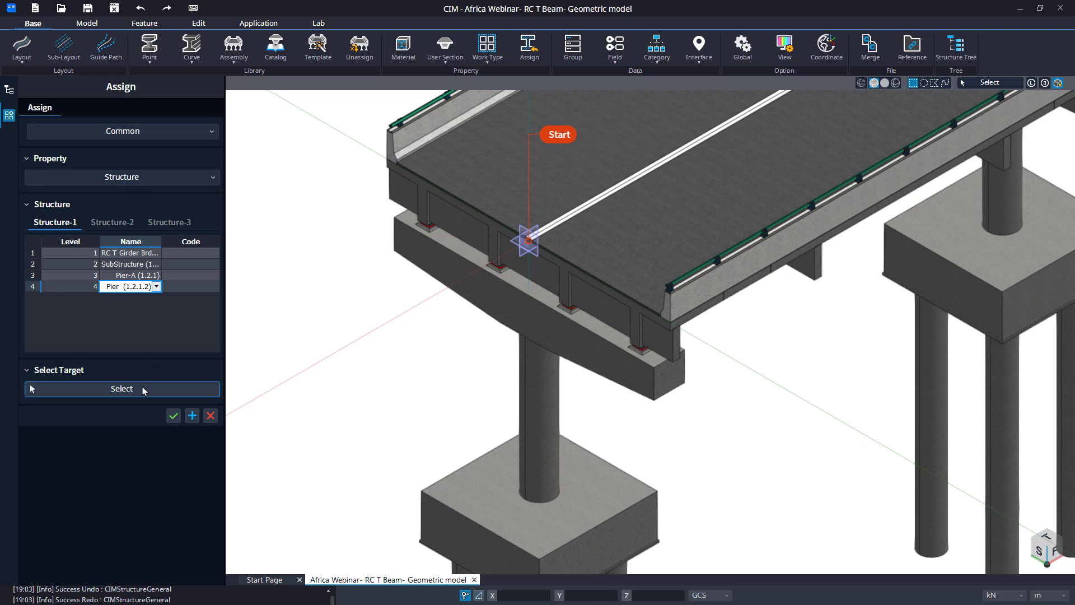
pyautogui.click(520, 400)
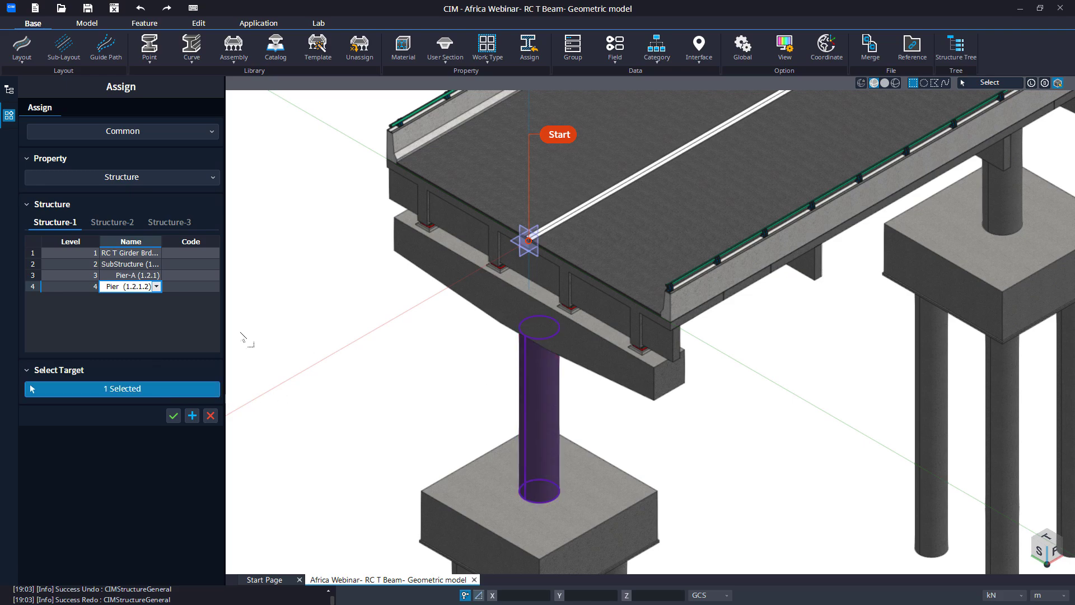
pyautogui.click(193, 419)
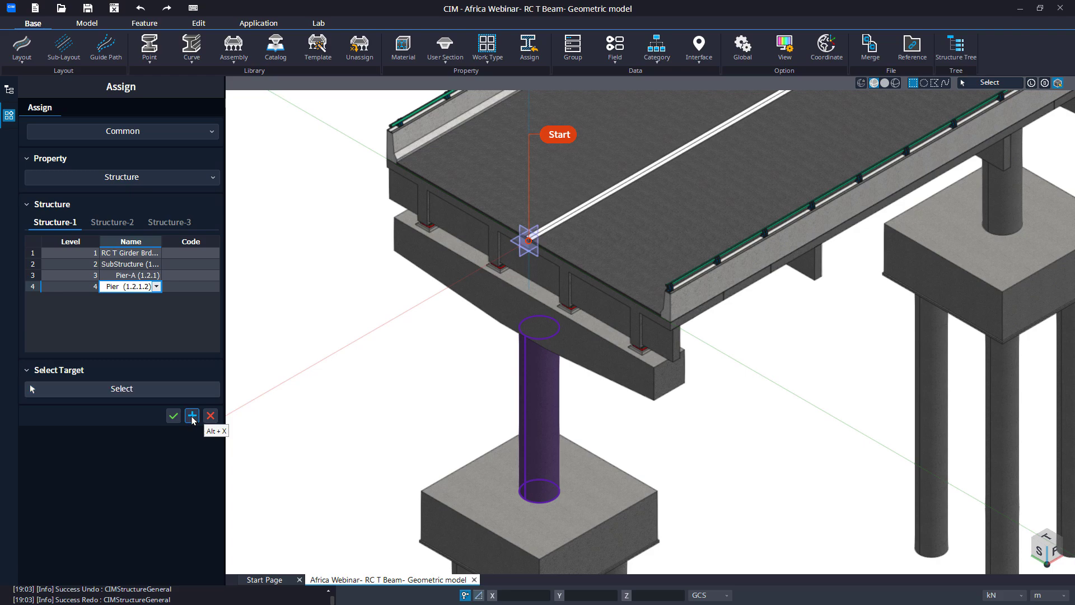
# Set level 4 to Pile cap (1.2.1.3) and apply the assignment to the nearer pier's pile cap
pyautogui.click(157, 286)
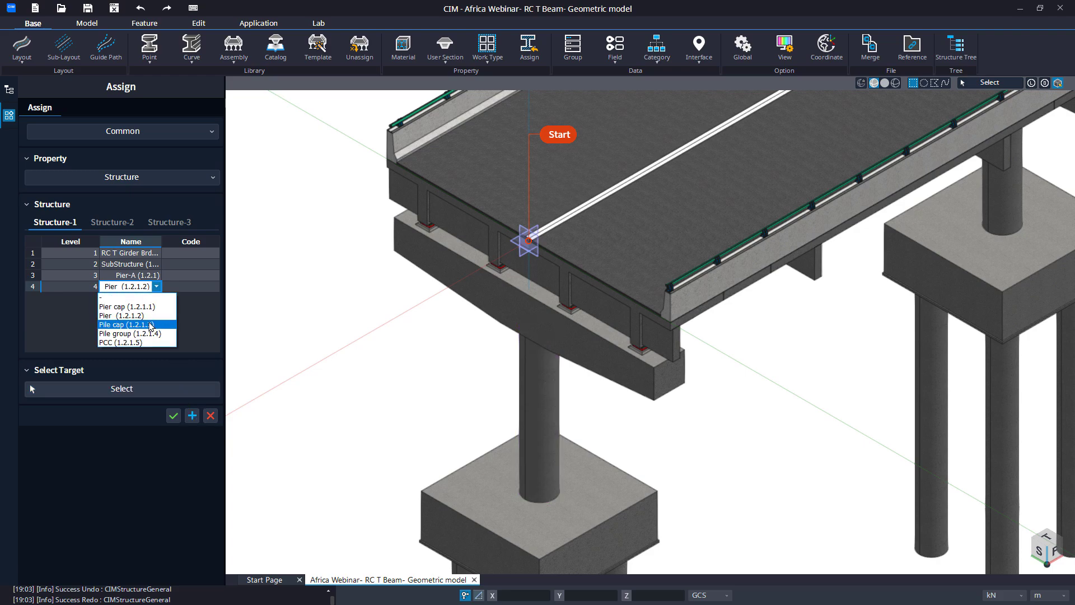
pyautogui.click(150, 324)
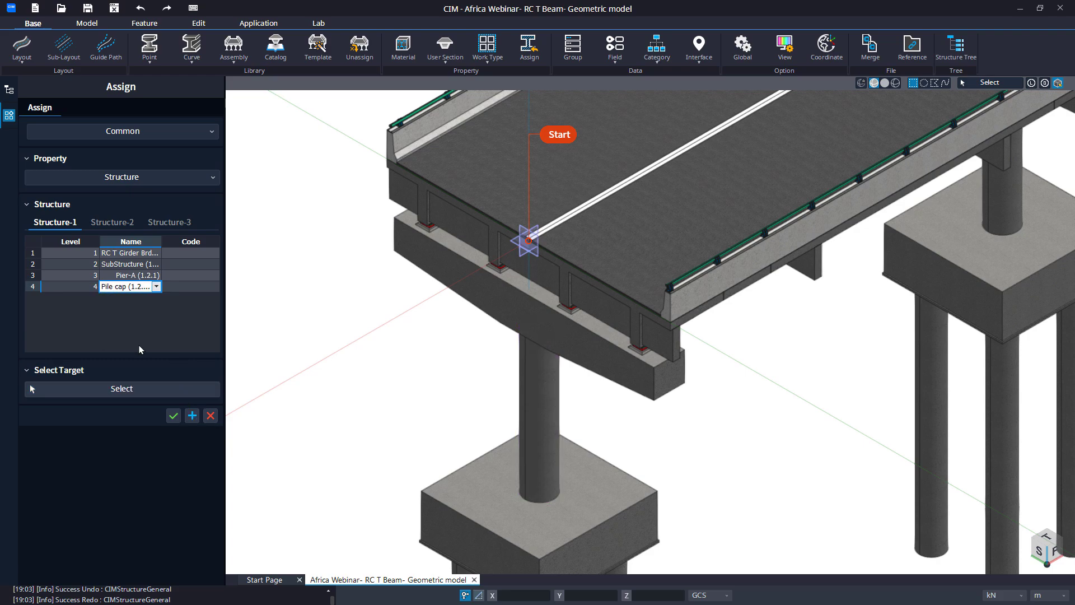
pyautogui.click(132, 388)
pyautogui.click(438, 492)
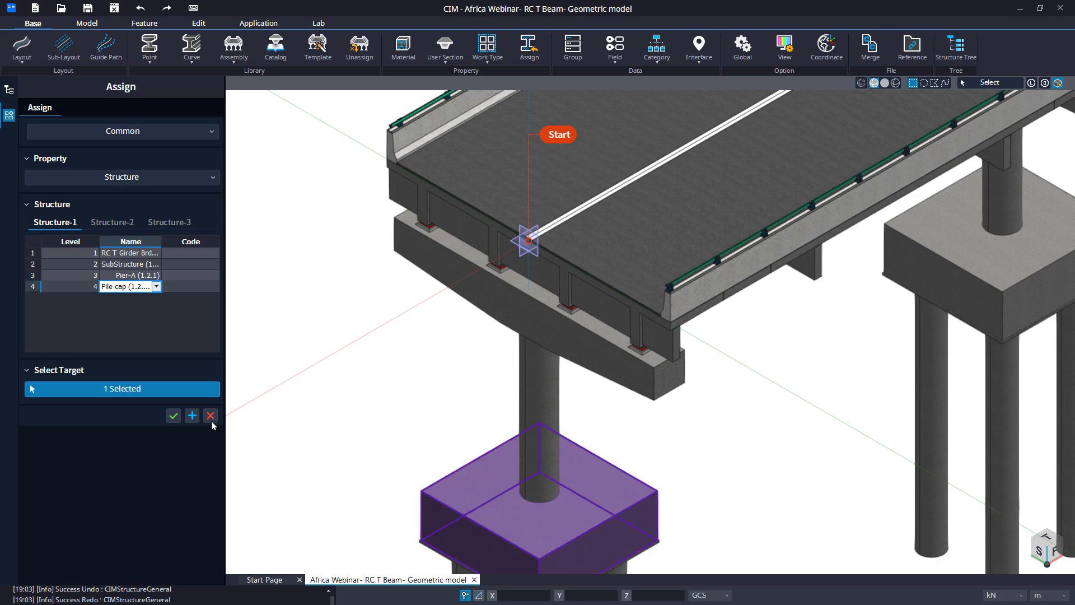
pyautogui.click(192, 416)
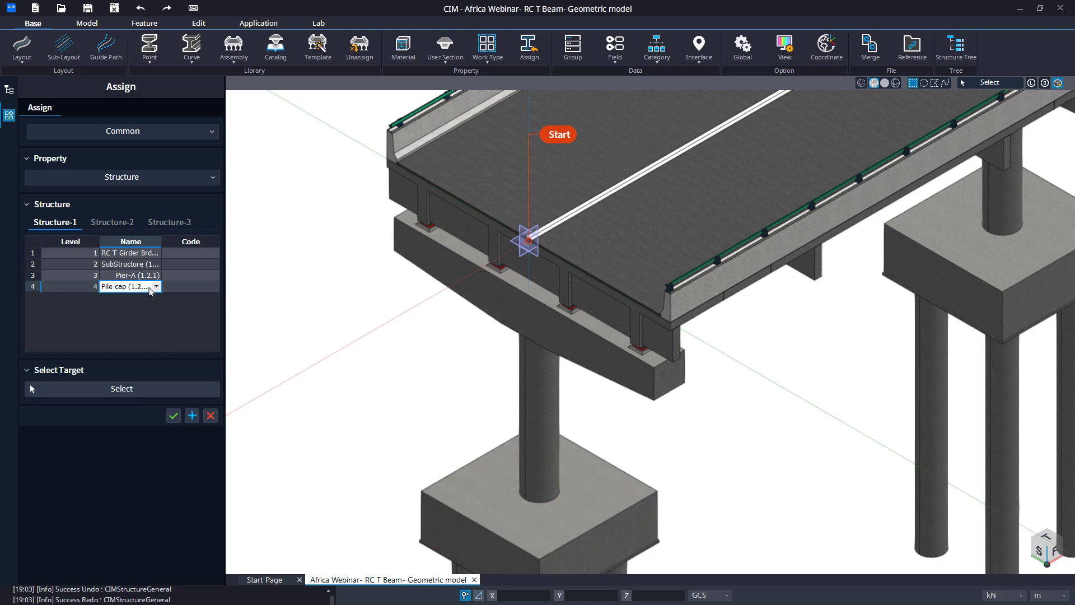
# Set level 4 to Pile group (1.2.1.4) and apply the assignment to all the piles under the nearer pile cap
pyautogui.click(150, 288)
pyautogui.click(130, 333)
pyautogui.click(141, 389)
pyautogui.moveTo(307, 417); pyautogui.dragTo(335, 101, button='middle')
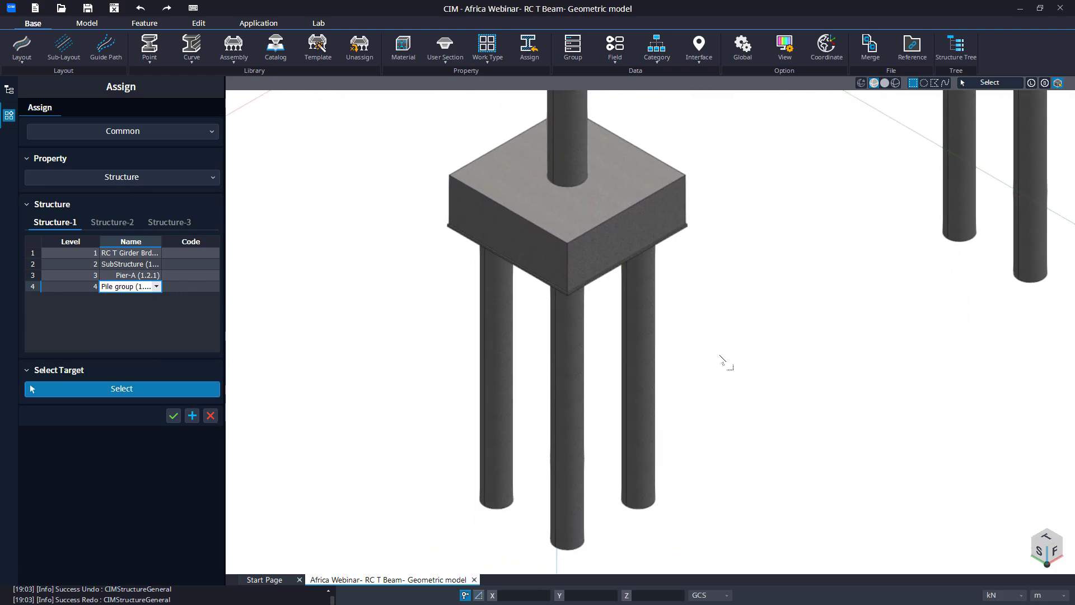
pyautogui.moveTo(721, 355); pyautogui.dragTo(432, 417)
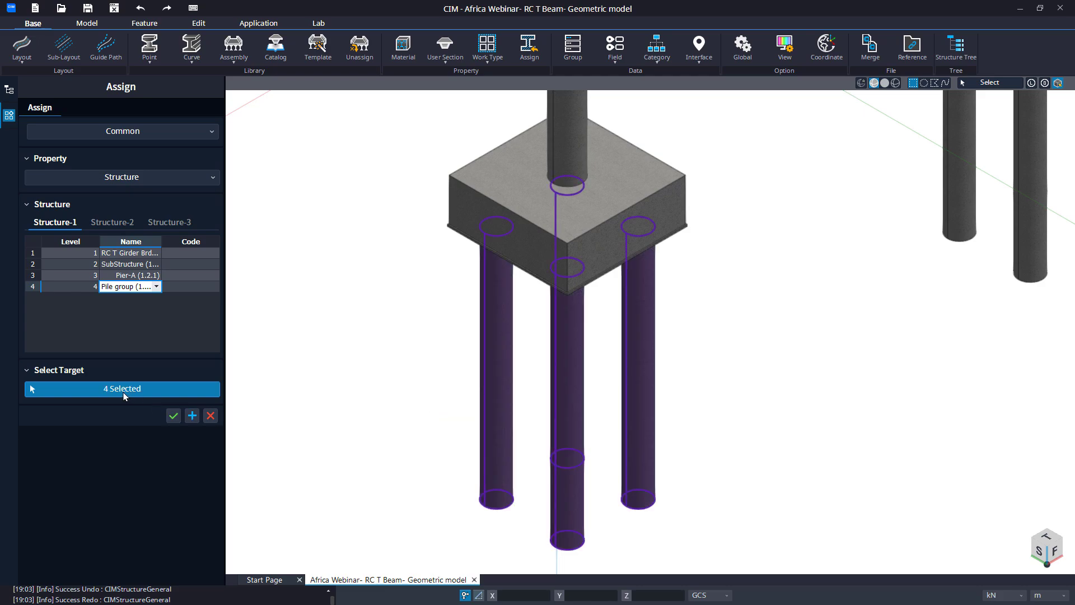
pyautogui.click(174, 415)
# Set level 4 to PCC (1.2.1.5) and apply the assignment to the thin layer beneath the nearer pile cap
pyautogui.click(157, 287)
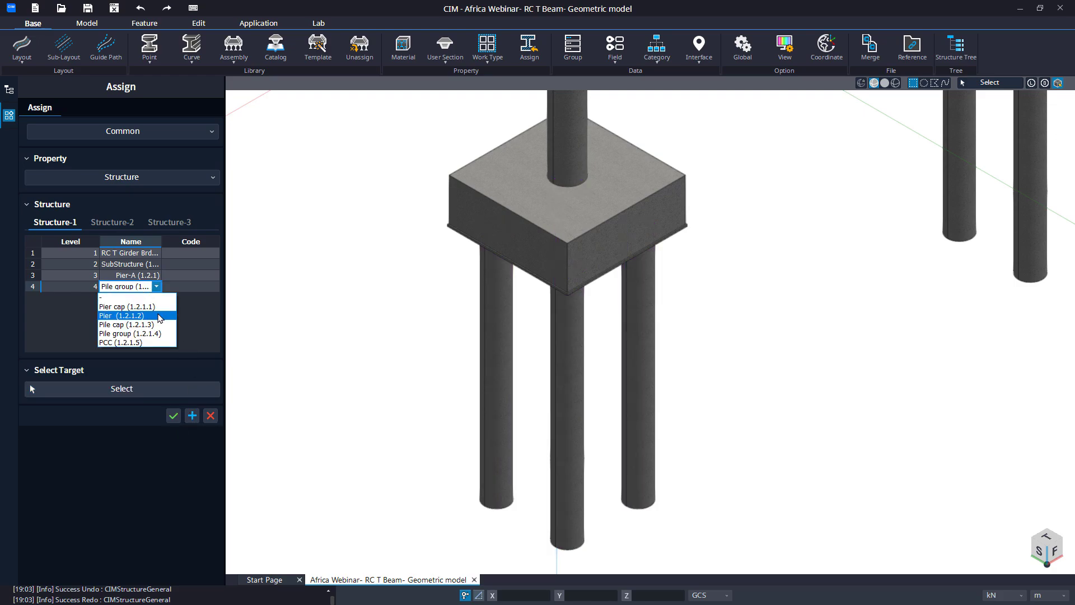
pyautogui.click(155, 343)
pyautogui.click(149, 389)
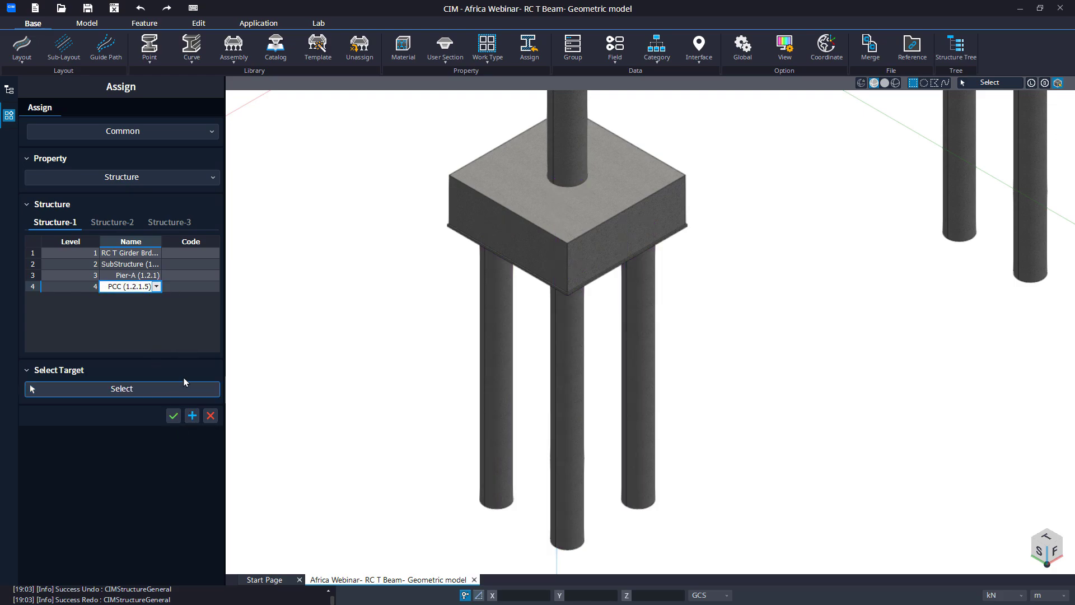
pyautogui.click(452, 226)
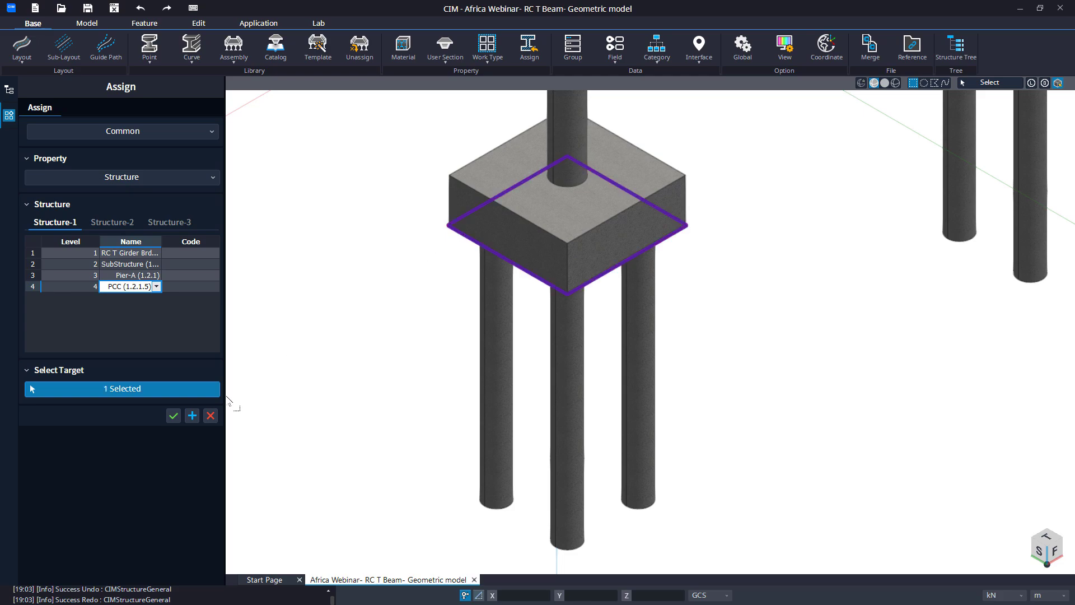
pyautogui.click(192, 415)
pyautogui.rightClick(293, 412)
pyautogui.click(287, 414)
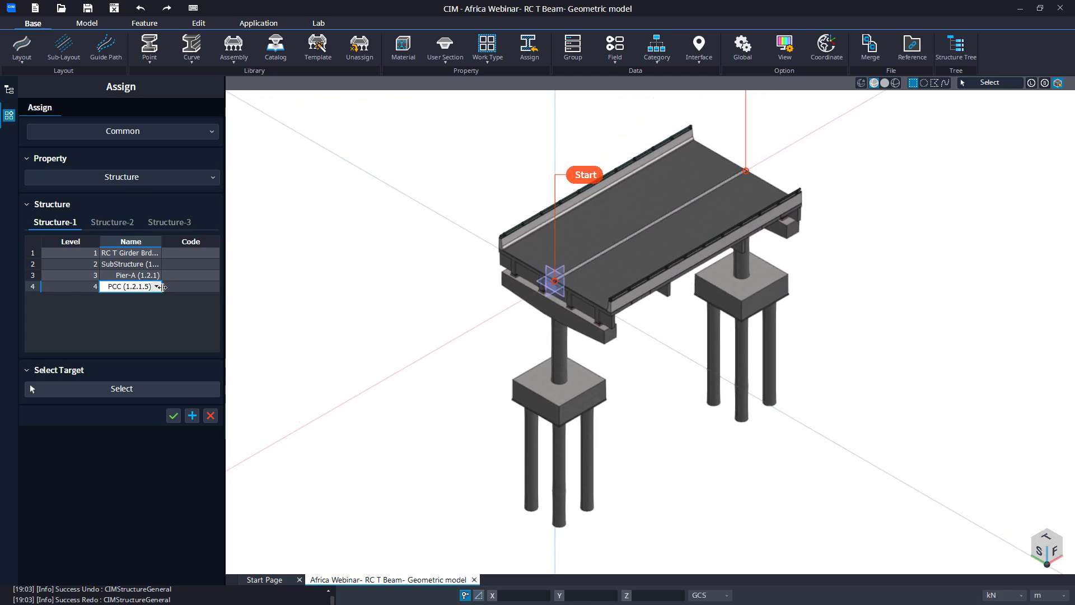
# Change level 2 of the Structure-1 assignment to Super Structure
pyautogui.click(142, 275)
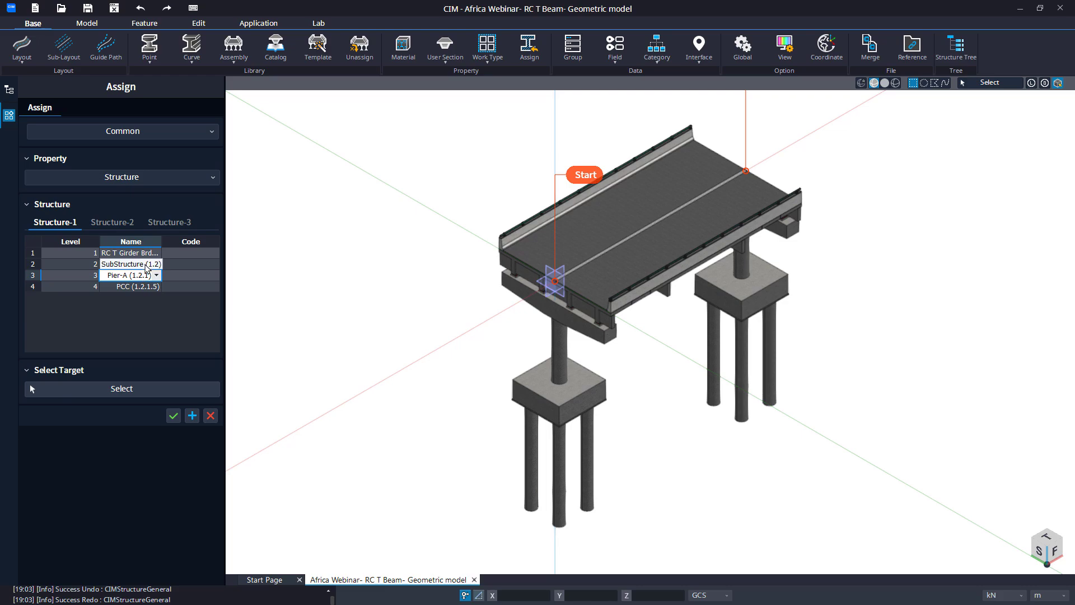
pyautogui.click(147, 265)
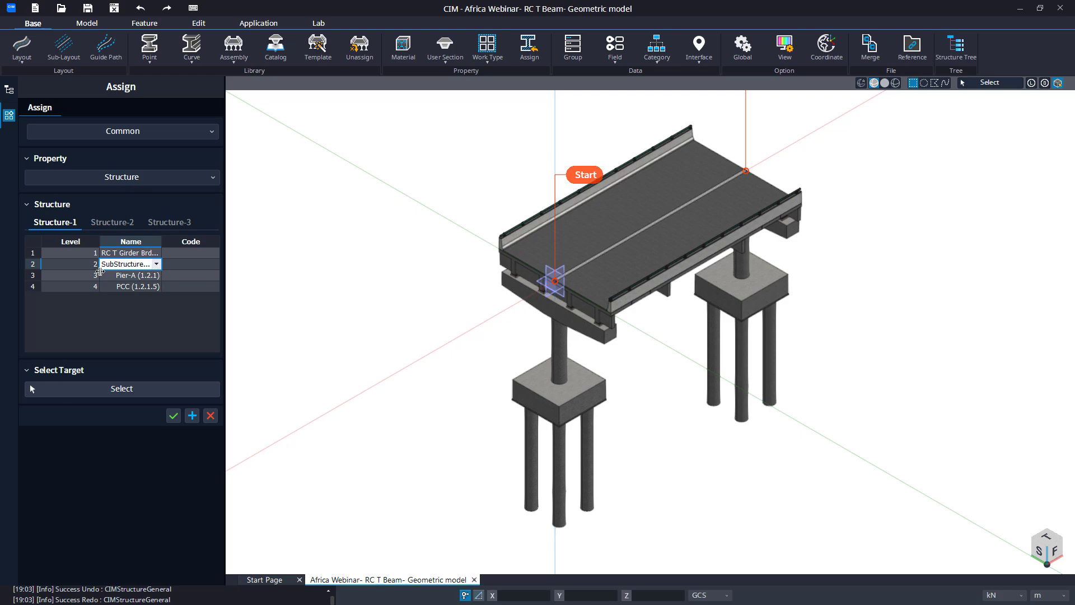
pyautogui.click(157, 266)
pyautogui.click(158, 265)
pyautogui.click(150, 284)
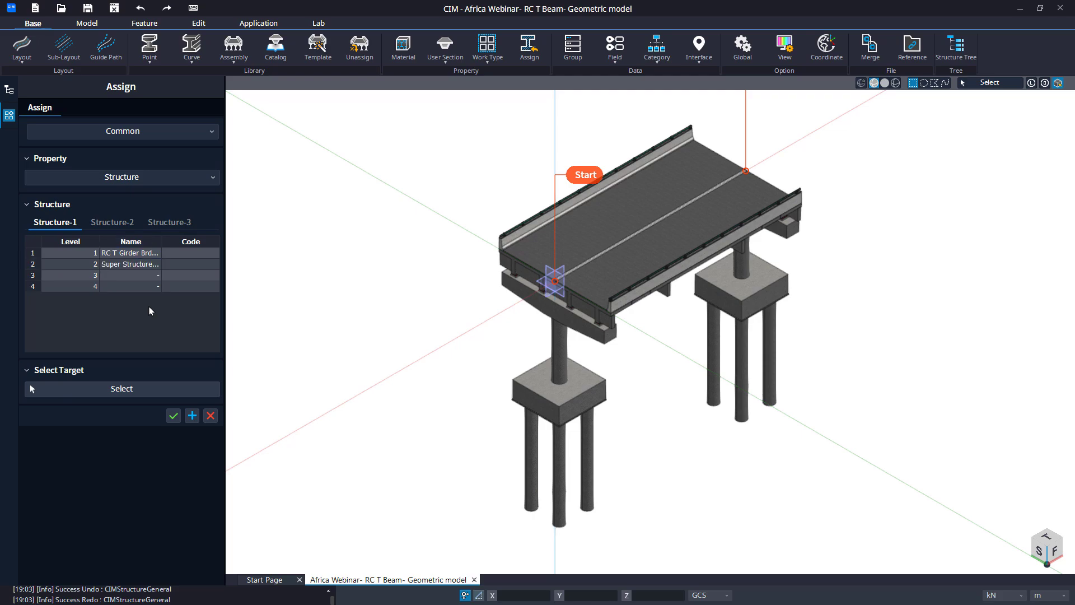
# Set level 3 to Bitumen Layer (1.1.4) and leave level 4 blank
pyautogui.click(157, 276)
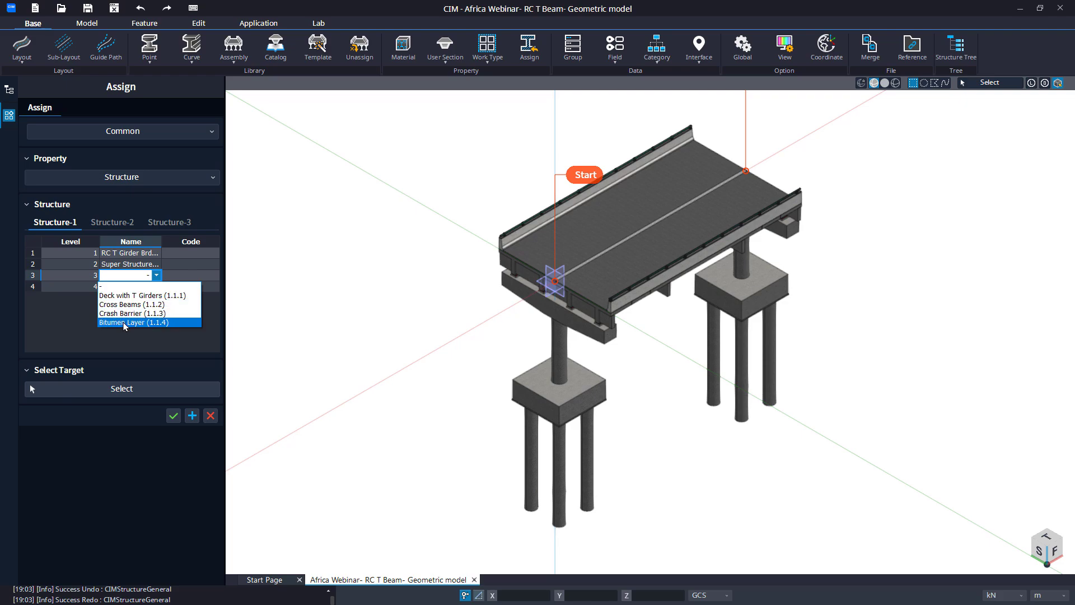
pyautogui.click(123, 322)
pyautogui.click(139, 290)
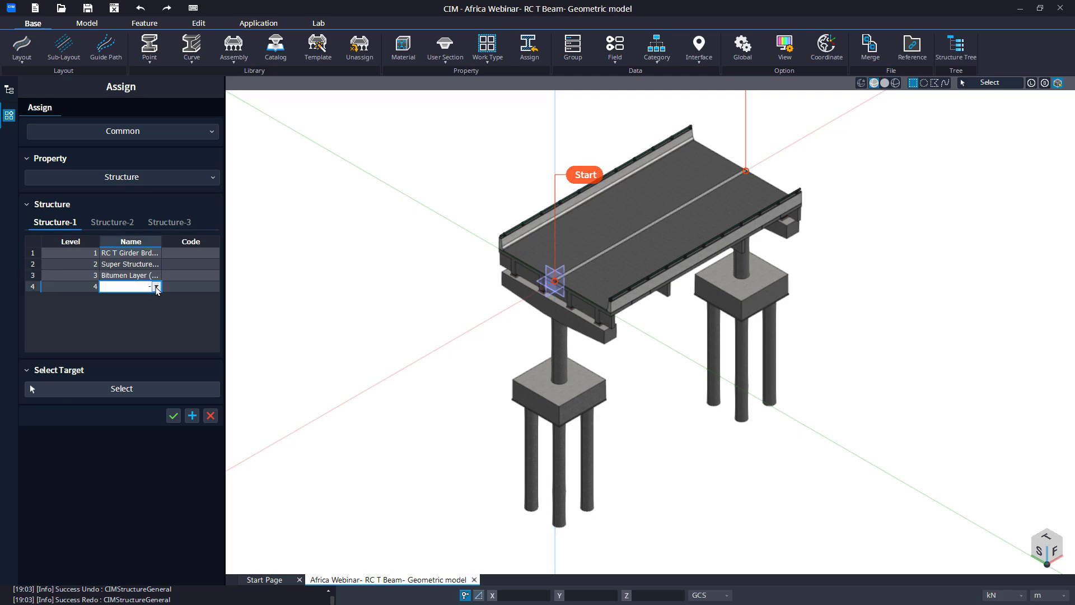
pyautogui.click(155, 287)
pyautogui.click(155, 287)
pyautogui.click(155, 287)
pyautogui.click(157, 288)
pyautogui.click(148, 304)
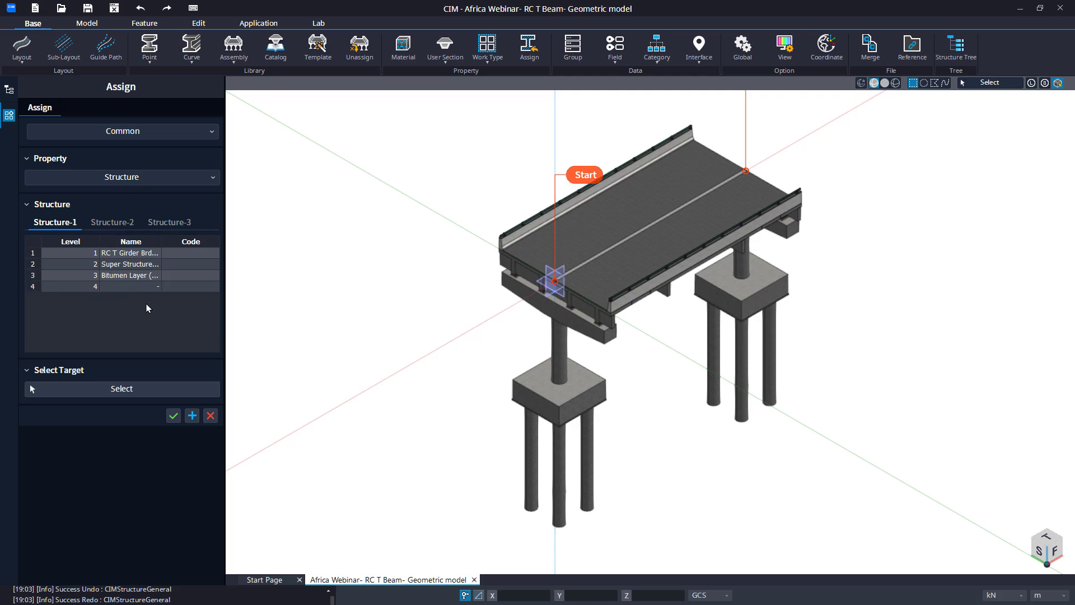
# Target the road surface layer on top of the deck and apply the Bitumen Layer assignment
pyautogui.click(95, 394)
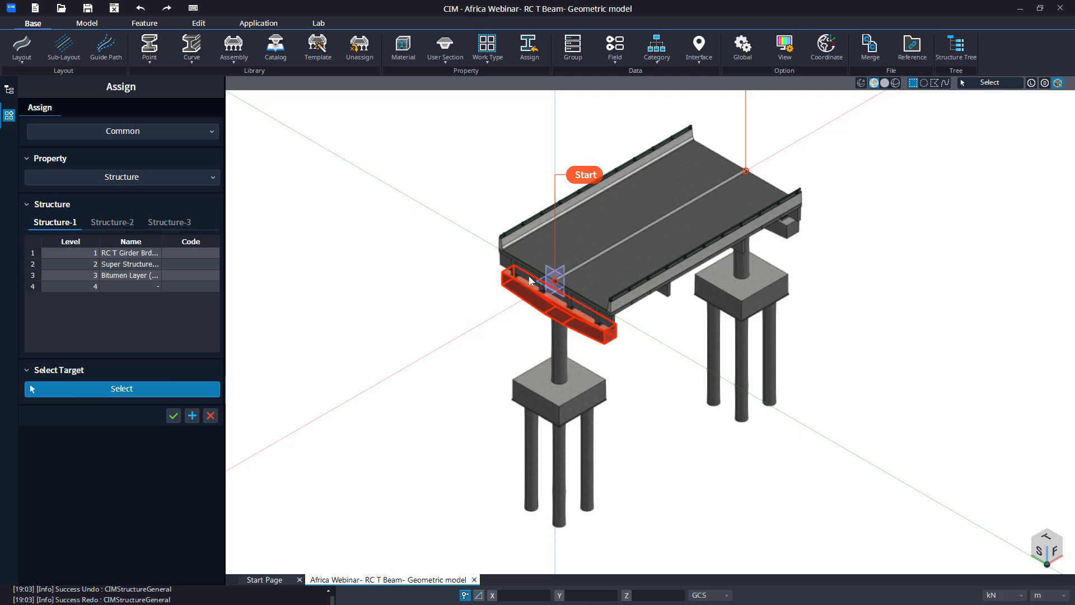
pyautogui.scroll(5, 570, 253)
pyautogui.click(570, 253)
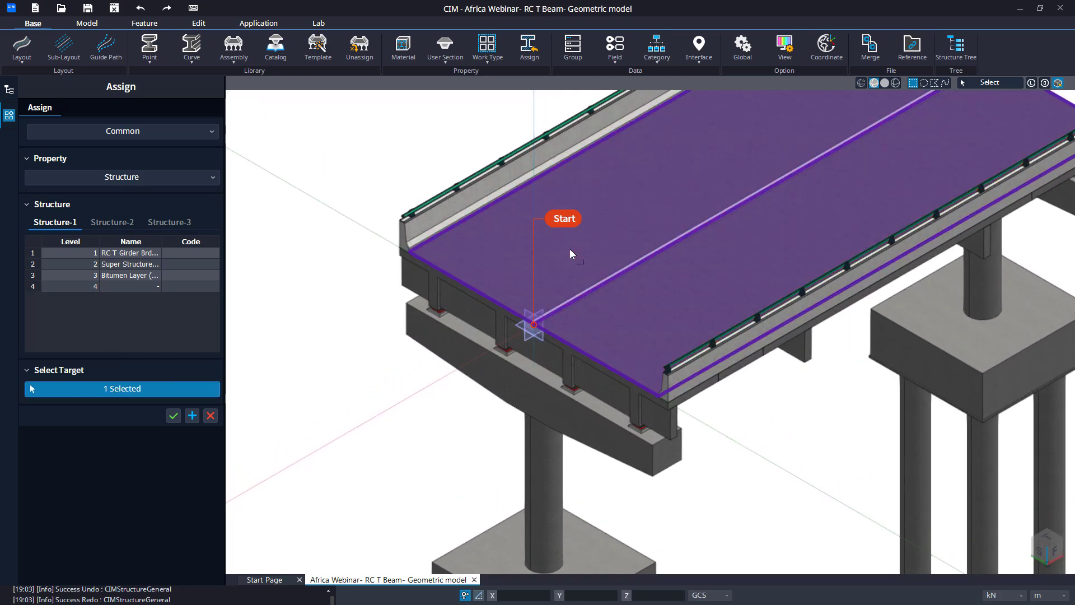
pyautogui.click(192, 415)
# Change level 3 of the Structure-1 assignment to Cross Beams (1.1.2)
pyautogui.click(154, 277)
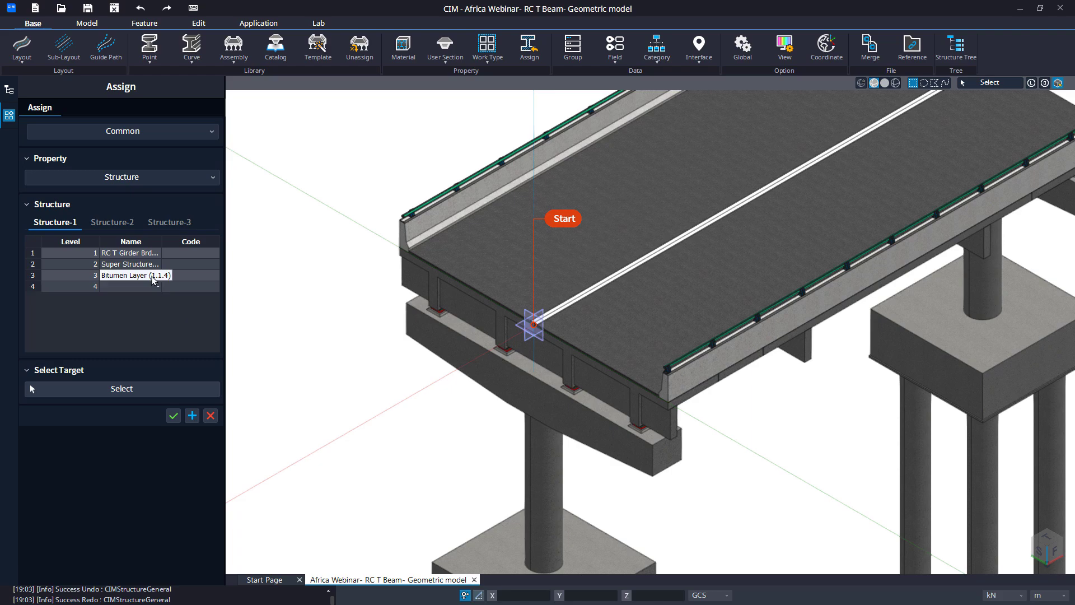
pyautogui.click(154, 276)
pyautogui.click(156, 275)
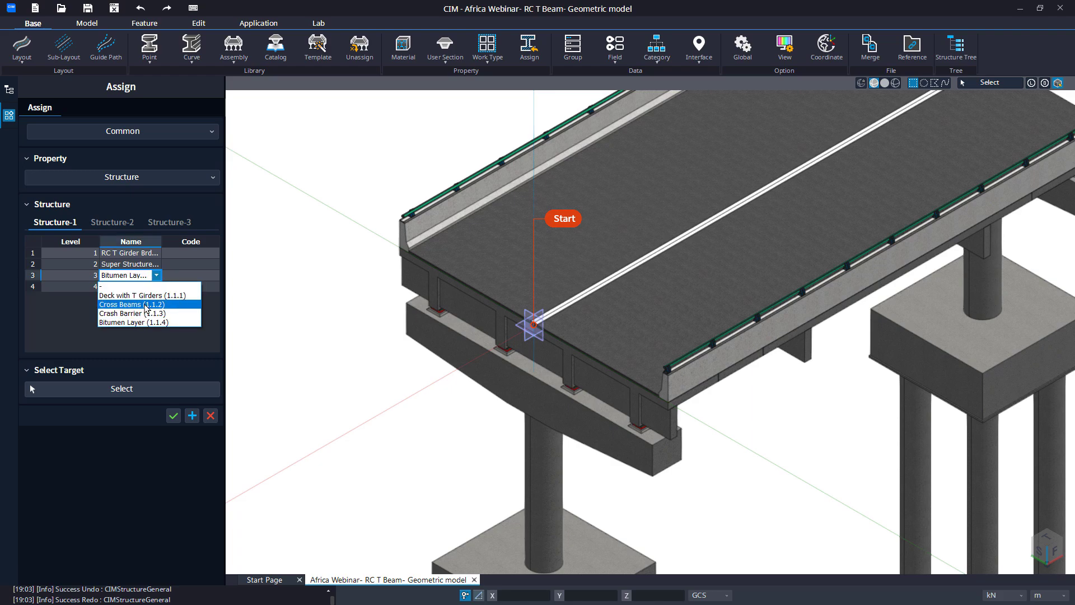
pyautogui.click(145, 305)
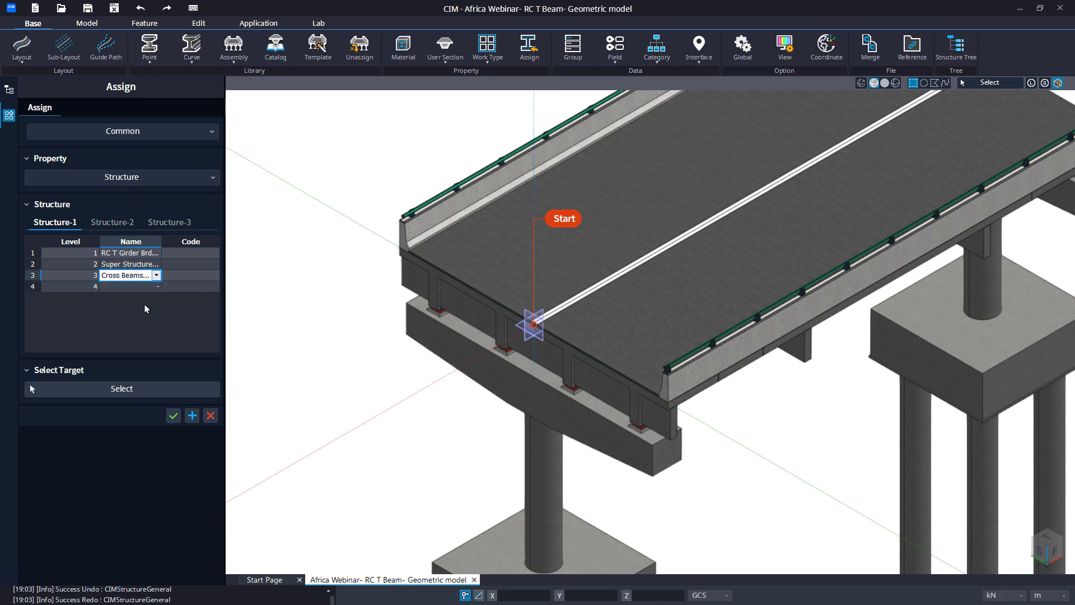
# Target all four rows of cross beams along the span and apply the Cross Beams assignment
pyautogui.click(151, 390)
pyautogui.moveTo(410, 425); pyautogui.dragTo(297, 393, button='middle')
pyautogui.scroll(3, 615, 422)
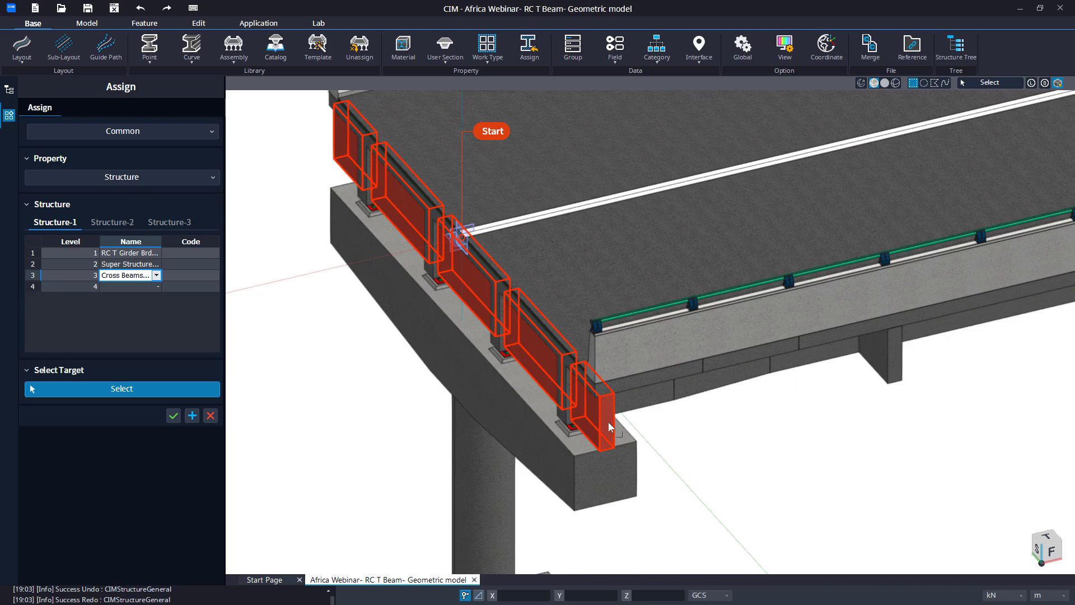
pyautogui.click(608, 422)
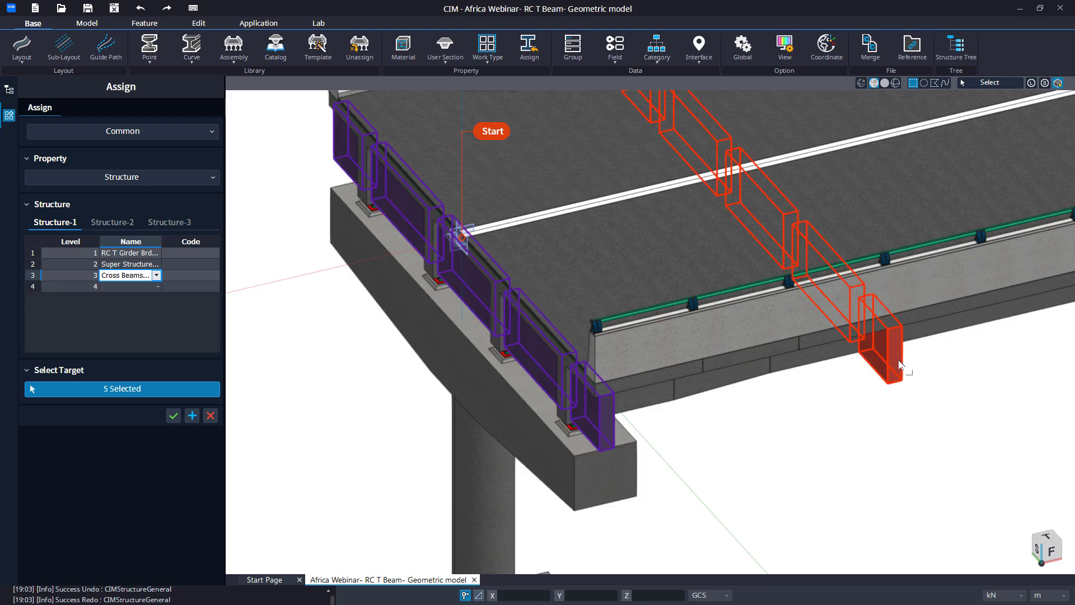
pyautogui.click(902, 374)
pyautogui.moveTo(902, 370); pyautogui.dragTo(379, 479, button='middle')
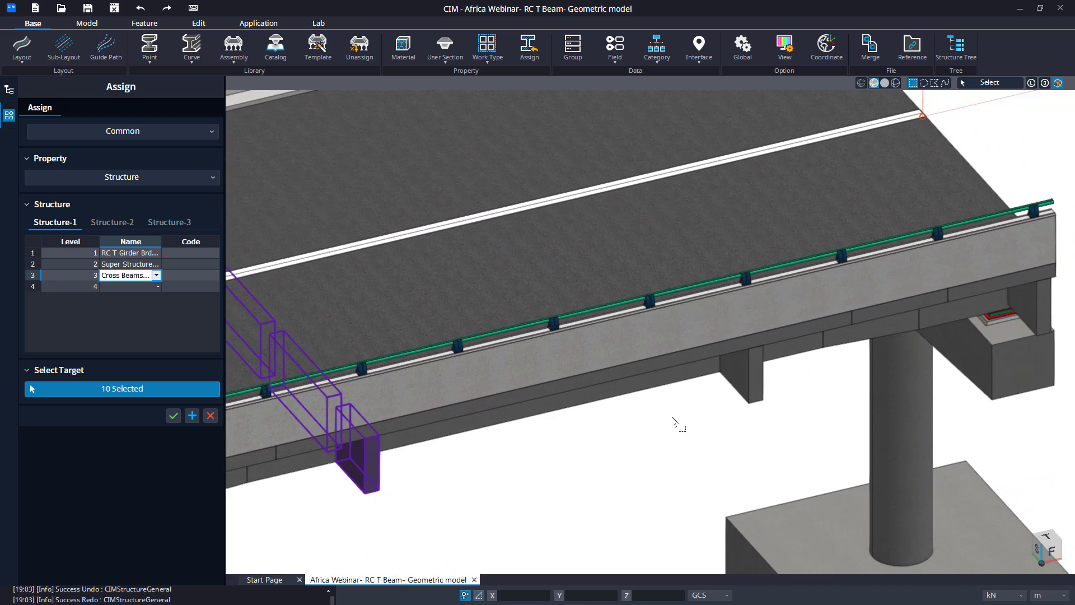
pyautogui.click(745, 396)
pyautogui.moveTo(745, 396); pyautogui.dragTo(687, 419, button='middle')
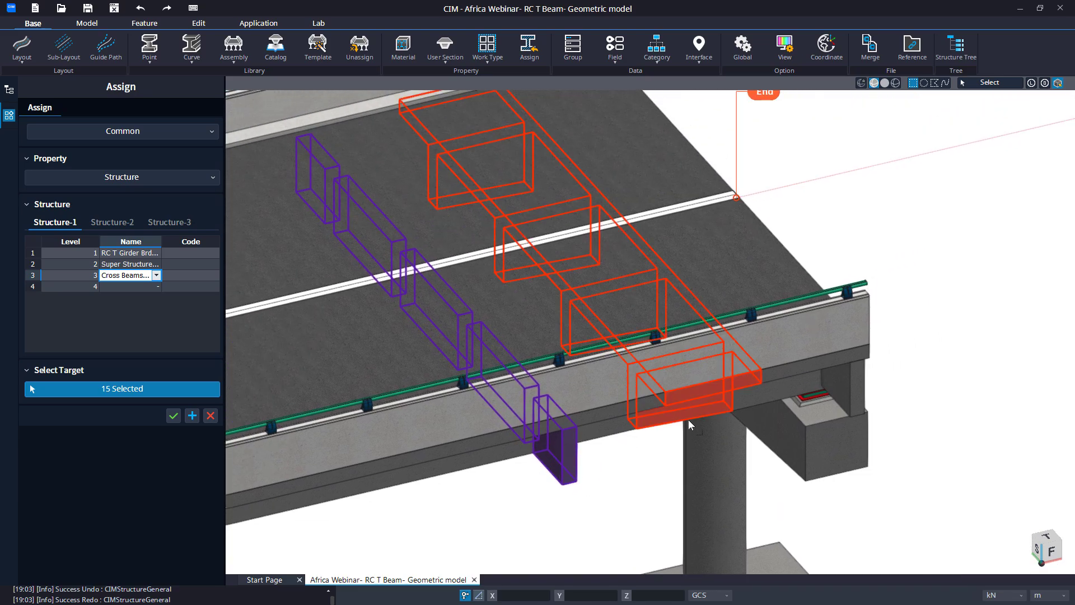
pyautogui.click(838, 401)
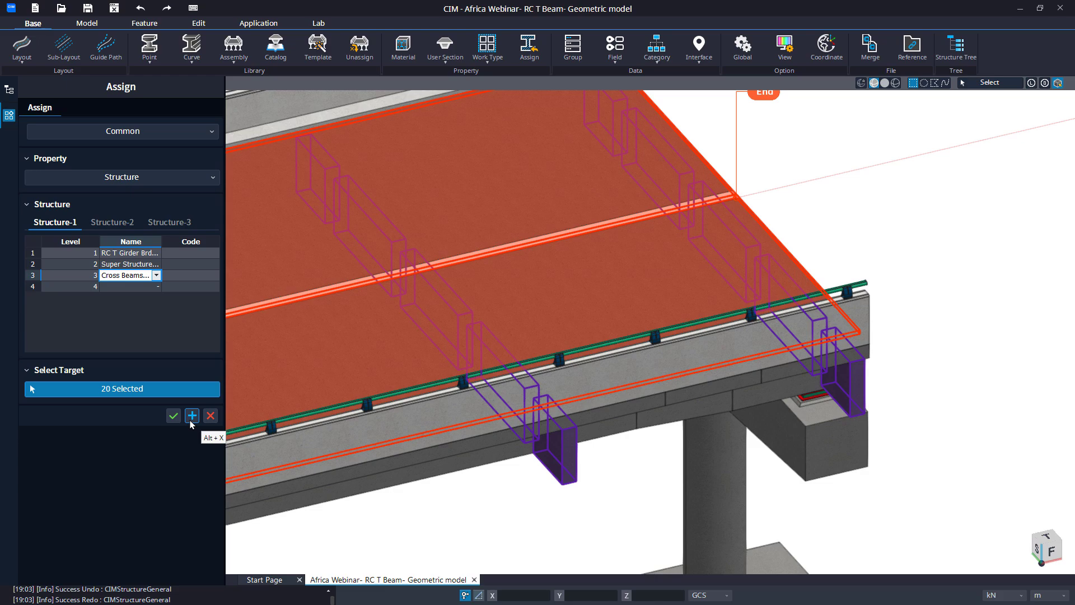
pyautogui.click(191, 416)
# Set level 3 to Crash Barrier (1.1.3) and apply the assignment to the crash barriers on both deck edges
pyautogui.click(156, 274)
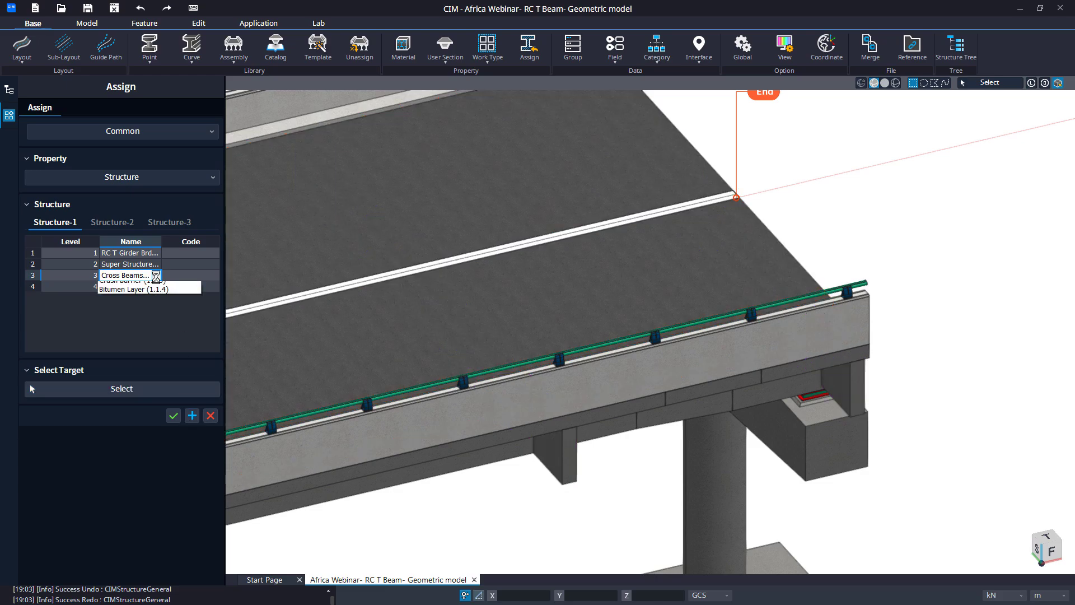
pyautogui.click(157, 313)
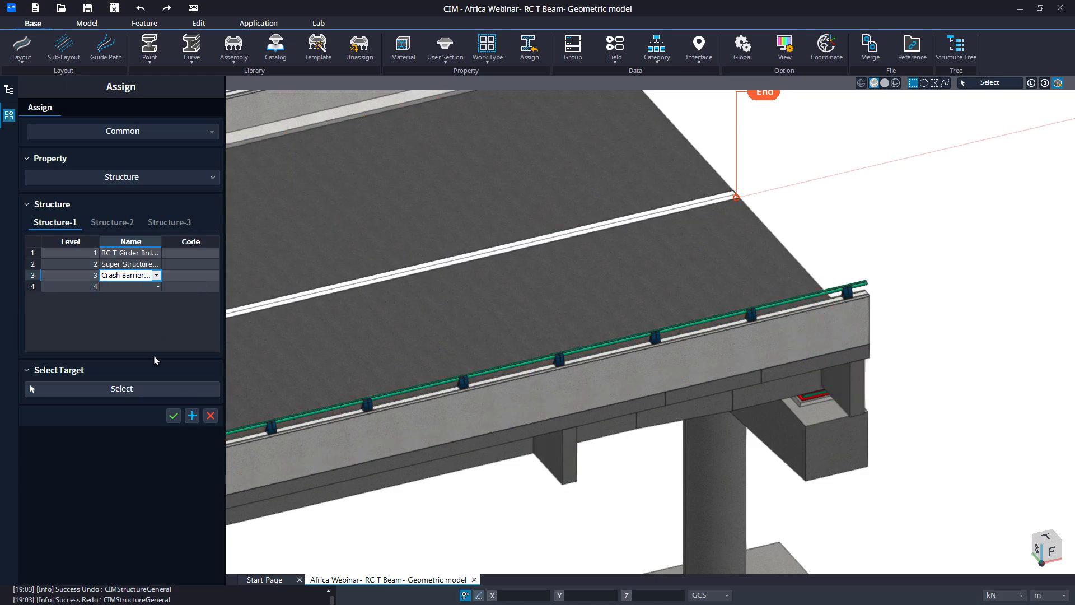
pyautogui.click(141, 390)
pyautogui.click(309, 448)
pyautogui.moveTo(313, 301); pyautogui.dragTo(759, 481, button='middle')
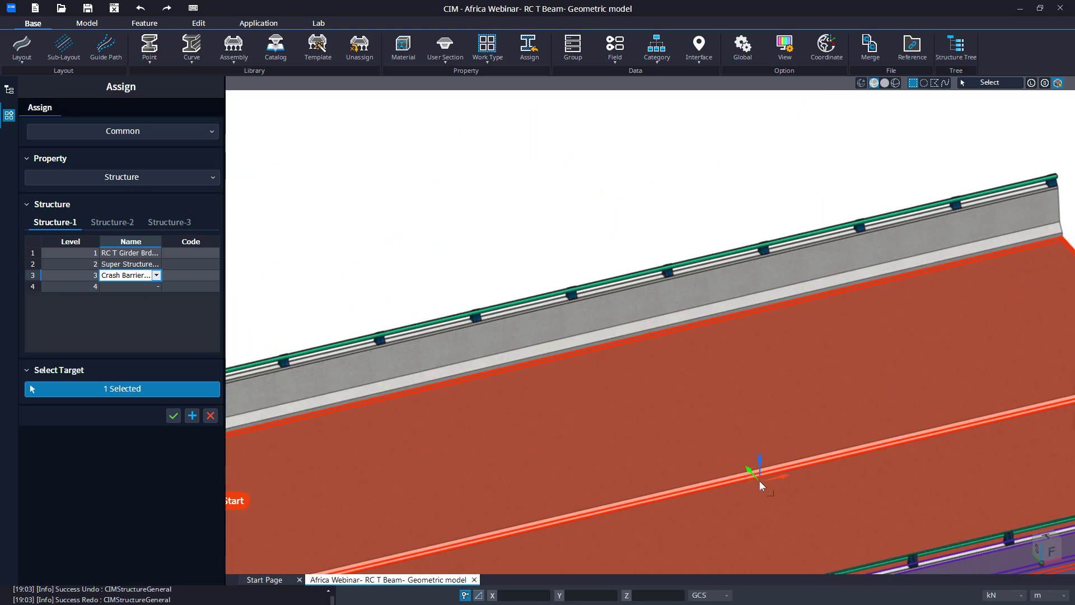
pyautogui.click(557, 328)
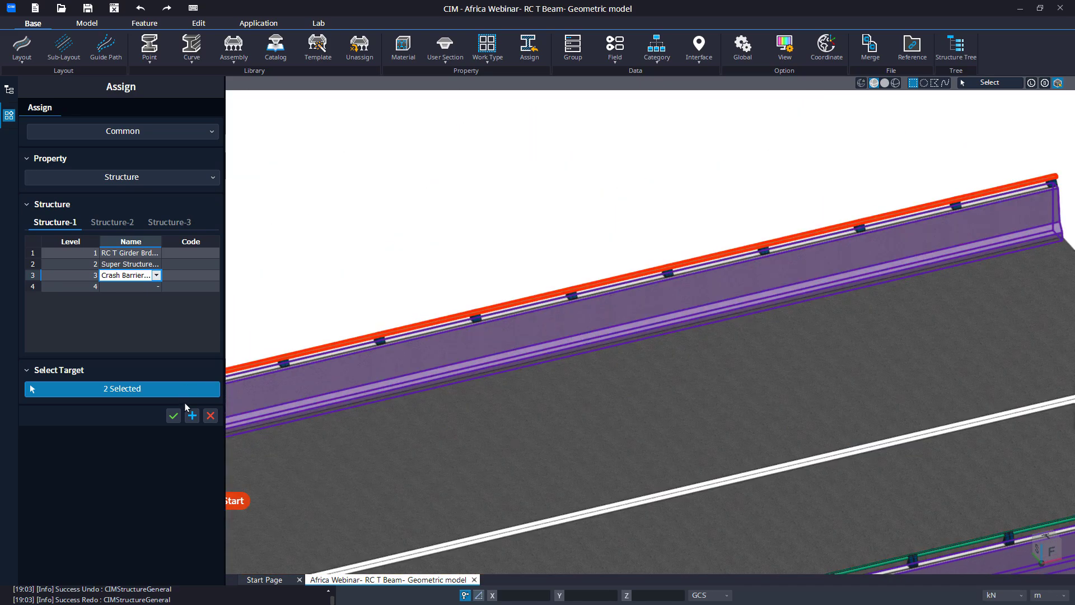
pyautogui.click(191, 416)
# Set level 3 to Deck with T Girders (1.1.1) and target the deck and girder segments from the start through midspan
pyautogui.click(157, 277)
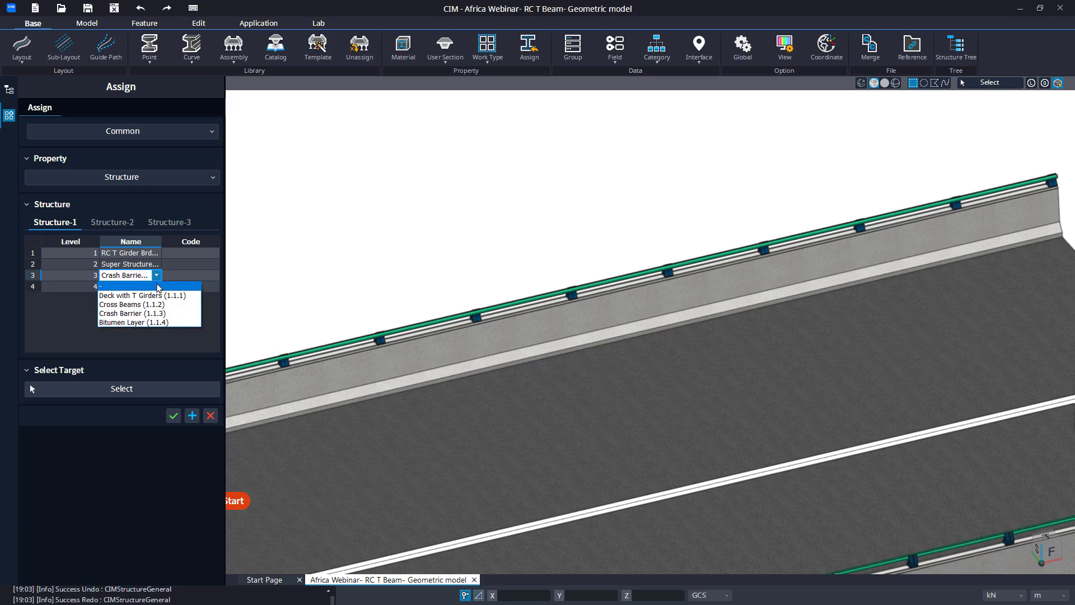
pyautogui.click(140, 295)
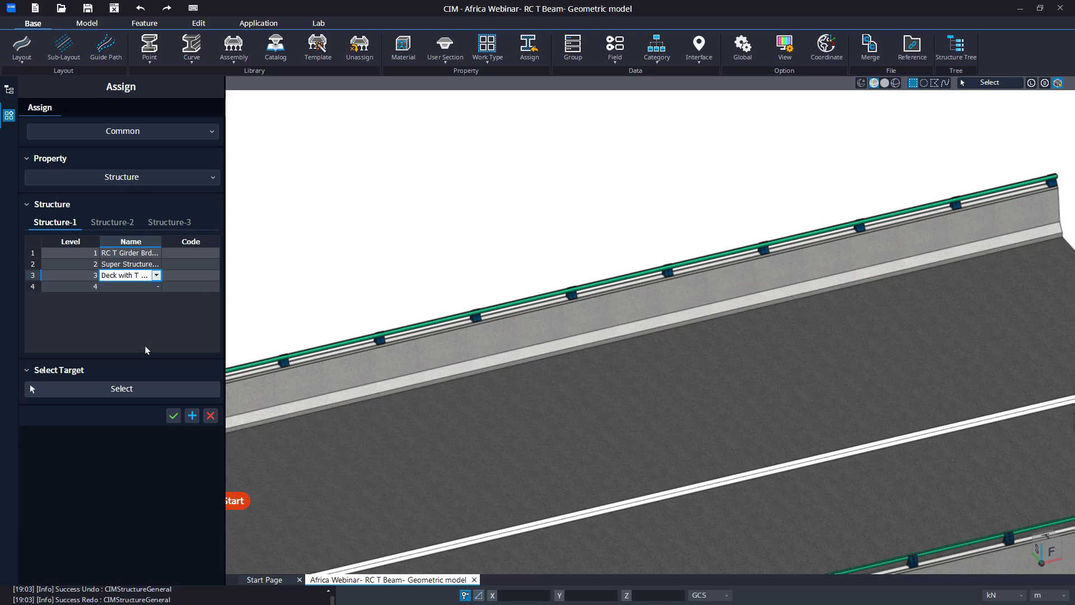
pyautogui.click(134, 387)
pyautogui.scroll(-1, 237, 440)
pyautogui.moveTo(284, 440); pyautogui.dragTo(512, 46, button='middle')
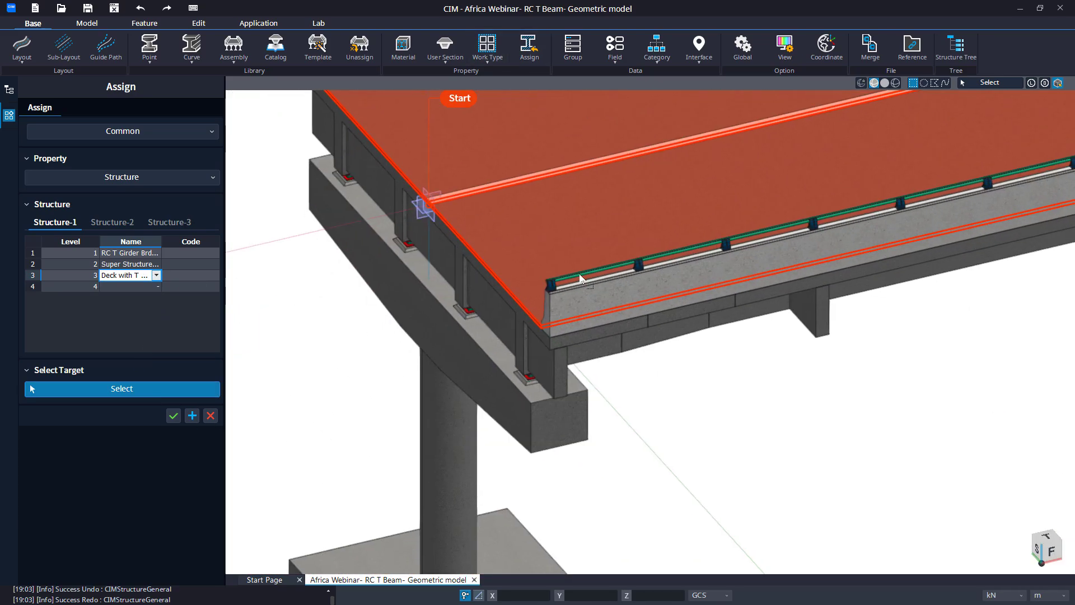
pyautogui.keyDown('ctrl'); pyautogui.moveTo(613, 347); pyautogui.dragTo(502, 193, button='middle'); pyautogui.keyUp('ctrl')
pyautogui.moveTo(737, 329); pyautogui.dragTo(612, 402)
# Add the remaining deck and girder segments at the end of the span, apply the assignment and finish assigning
pyautogui.moveTo(678, 399); pyautogui.dragTo(246, 395, button='middle')
pyautogui.moveTo(758, 416); pyautogui.dragTo(532, 414, button='middle')
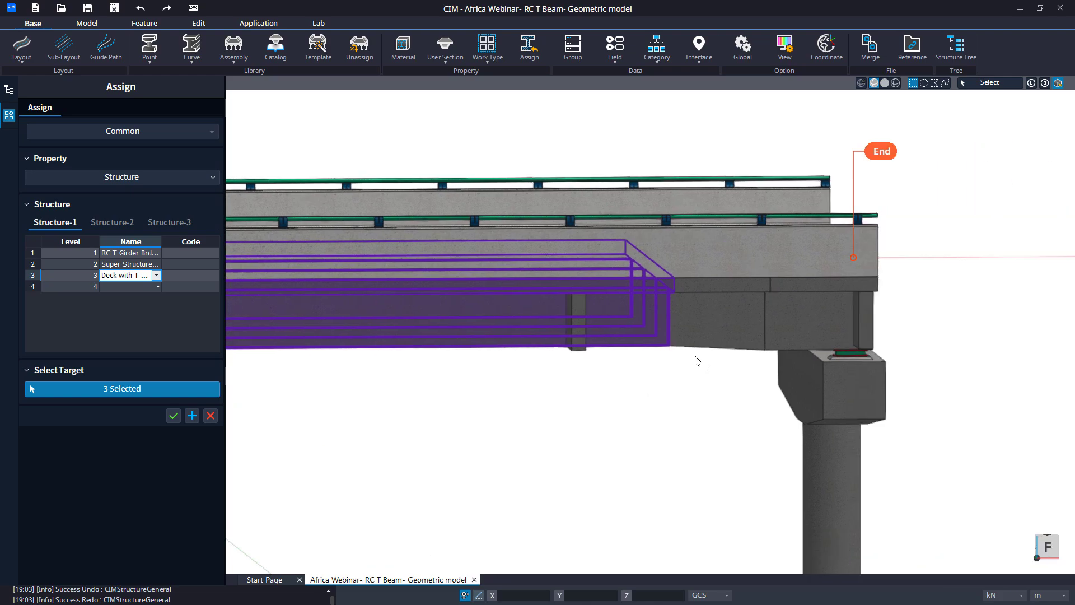
pyautogui.moveTo(771, 334); pyautogui.dragTo(728, 371)
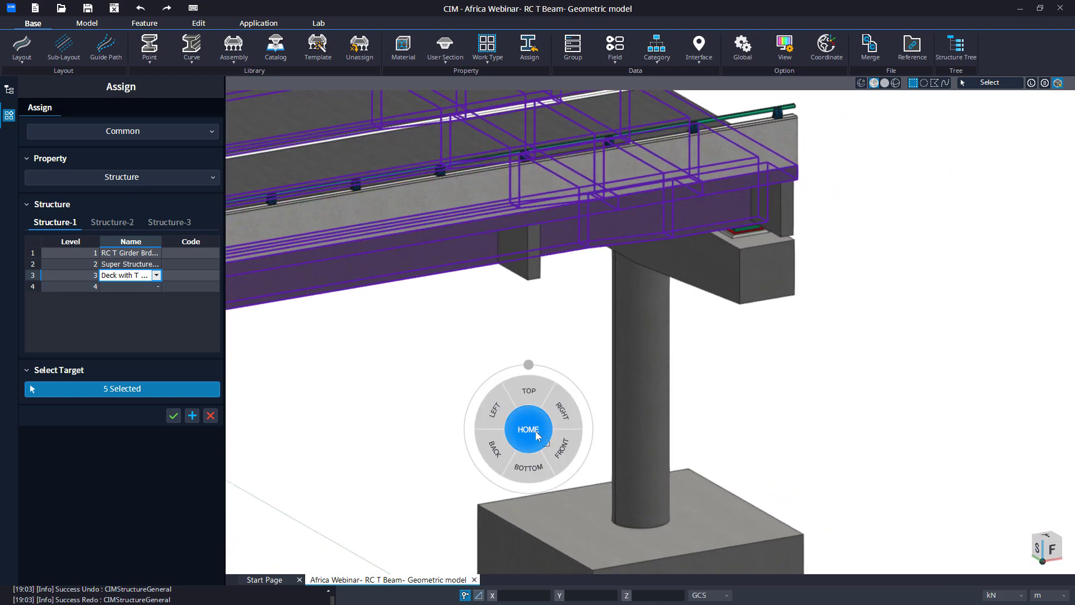
pyautogui.click(532, 431)
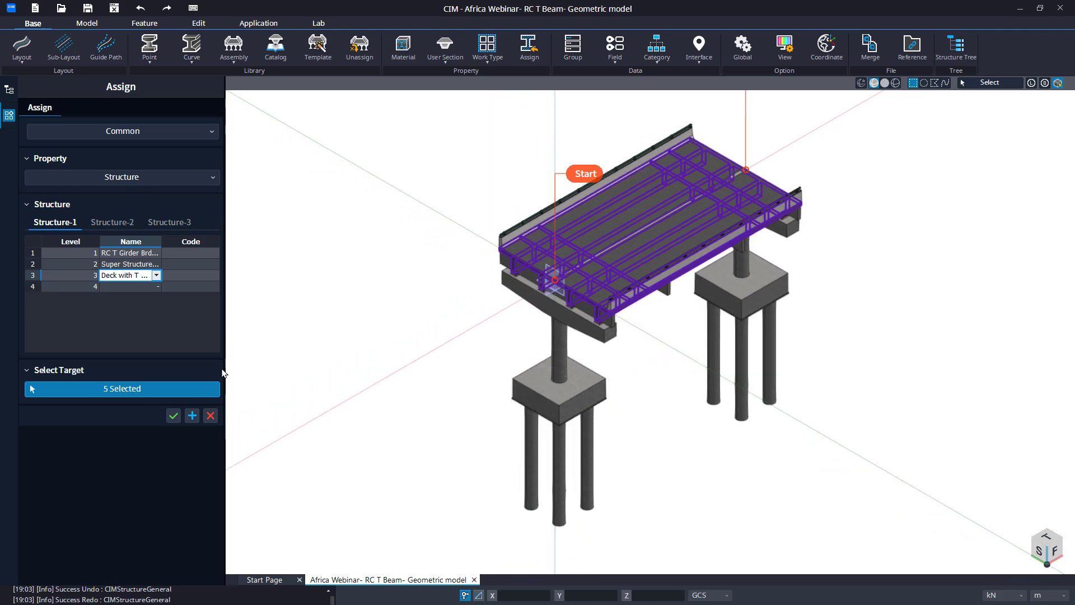
pyautogui.click(192, 417)
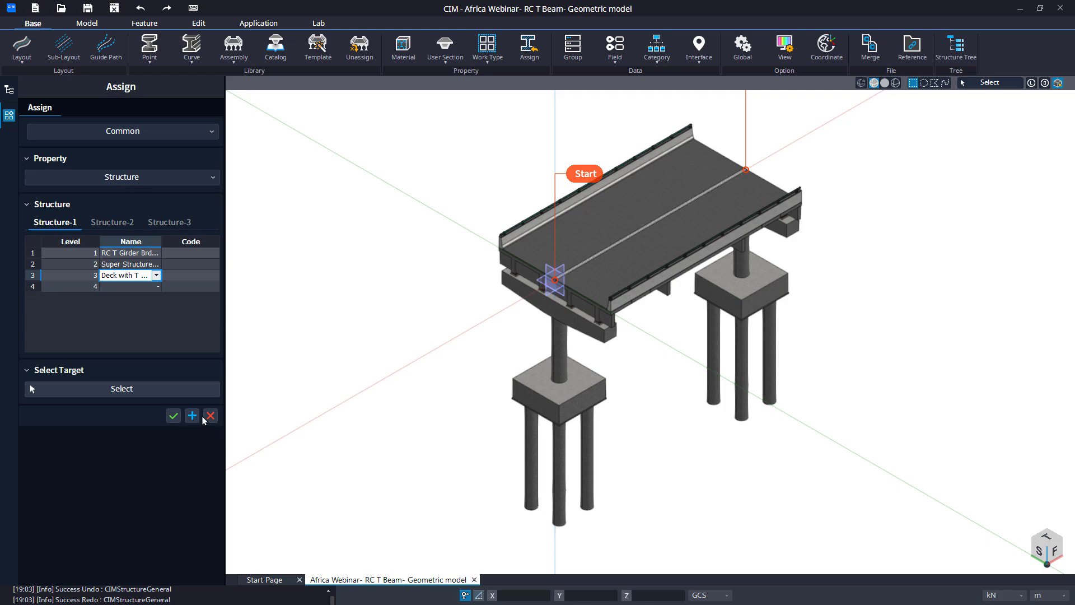
pyautogui.click(211, 415)
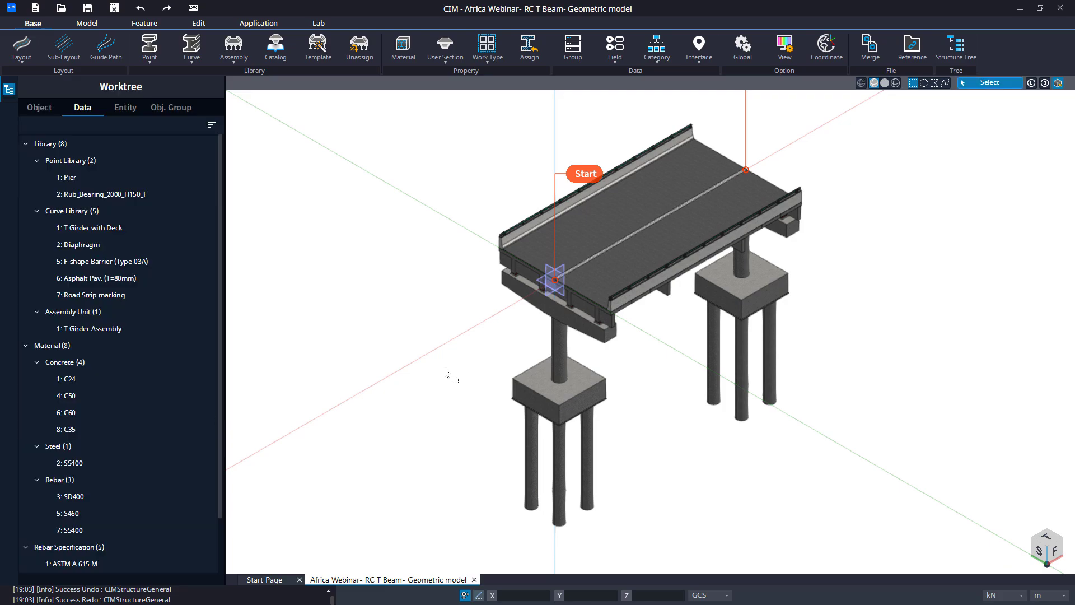
# Examine the Structure-1 levels in the properties of the pile cap nearest the start, leaving them unedited
pyautogui.scroll(5, 523, 371)
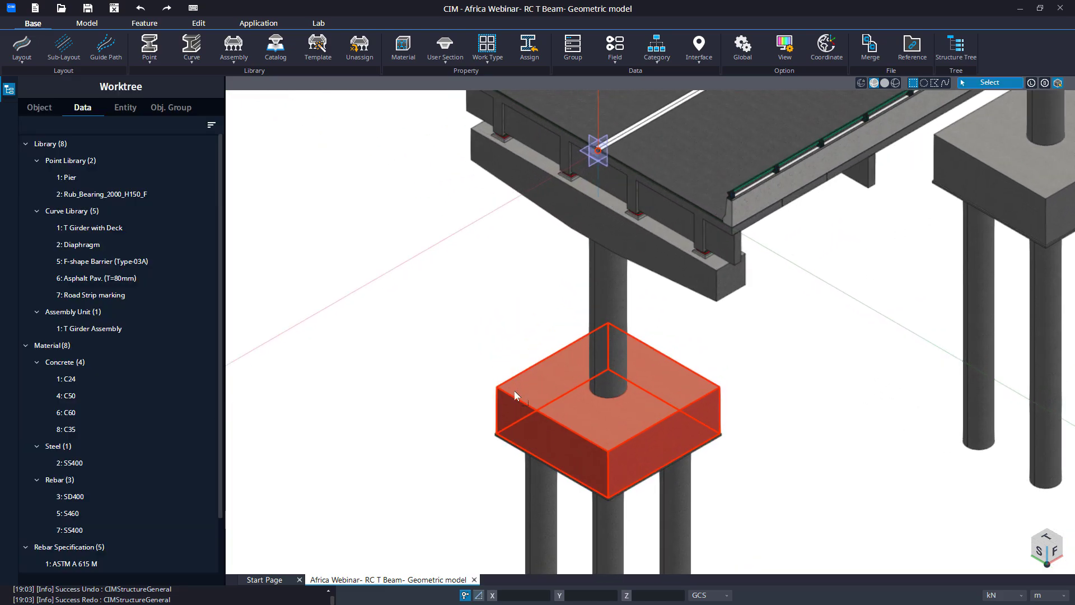
pyautogui.click(514, 390)
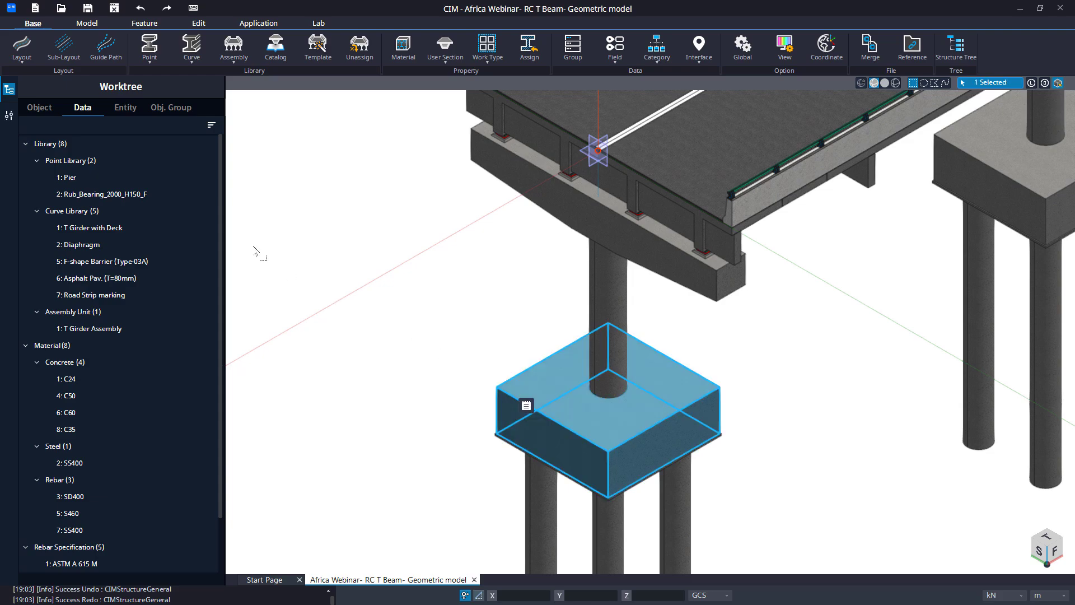
pyautogui.click(10, 116)
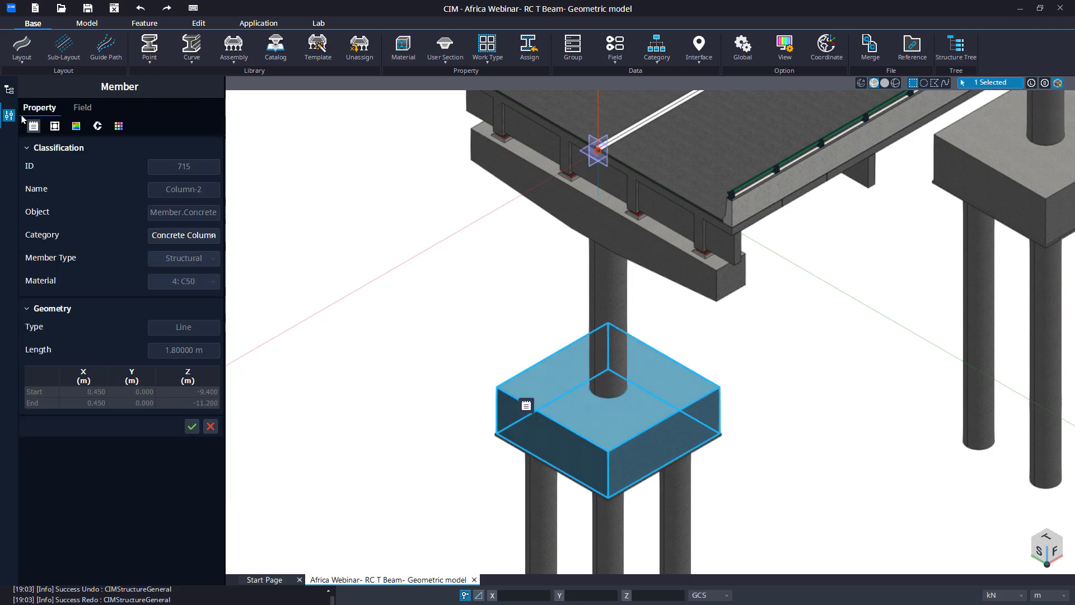
pyautogui.click(98, 127)
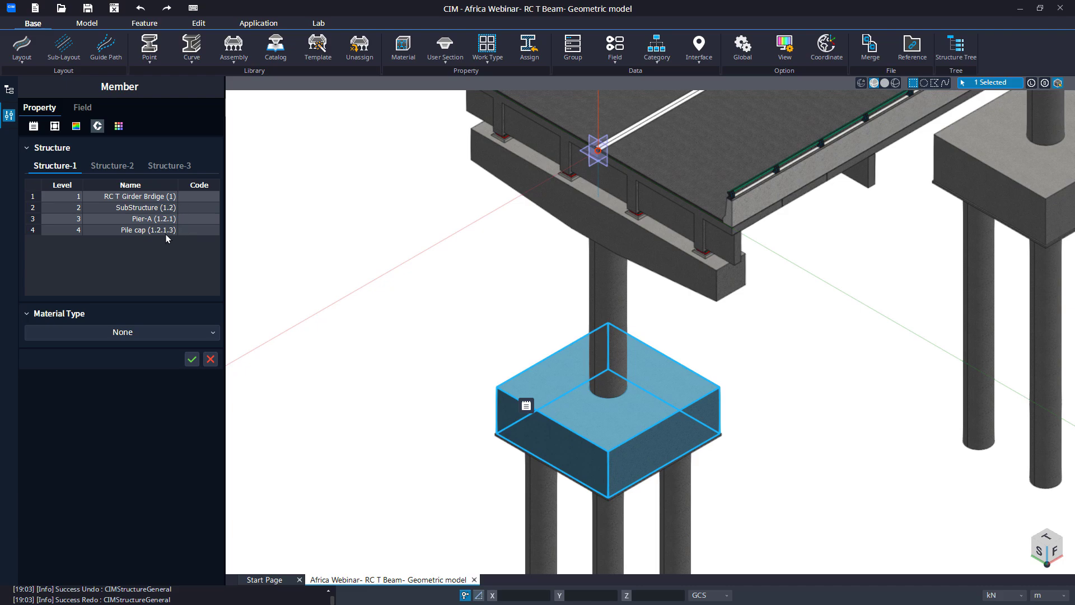
pyautogui.click(211, 358)
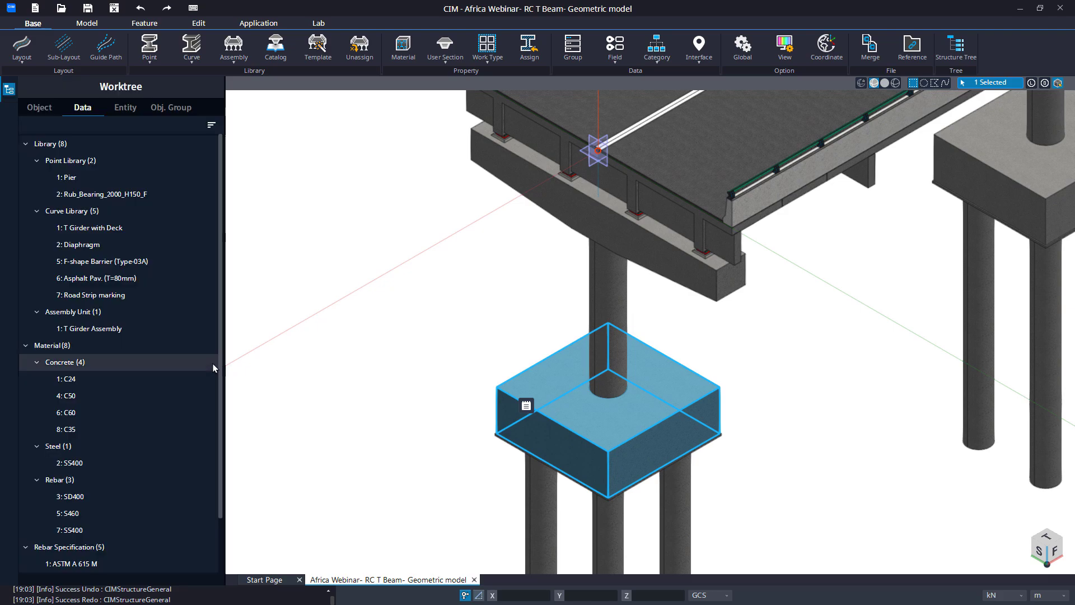
pyautogui.moveTo(346, 361); pyautogui.dragTo(375, 263, button='right')
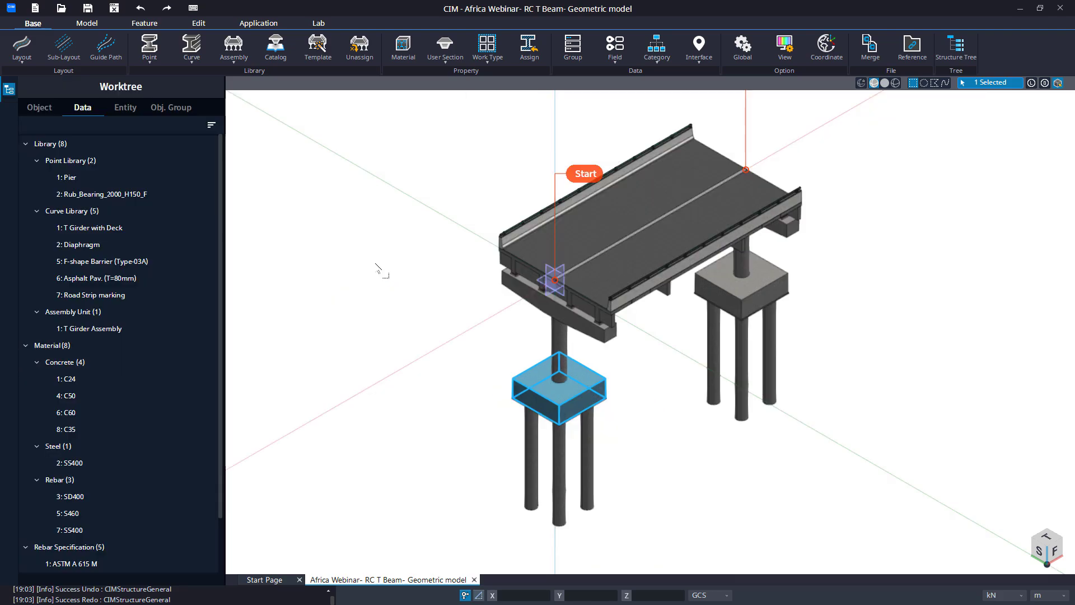